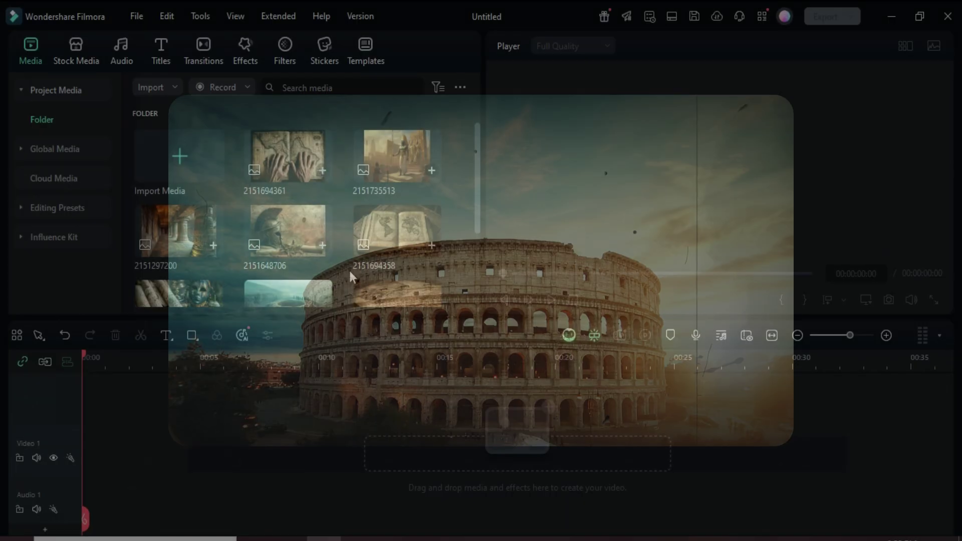
pyautogui.scroll(-1, 351, 225)
pyautogui.scroll(3, 295, 211)
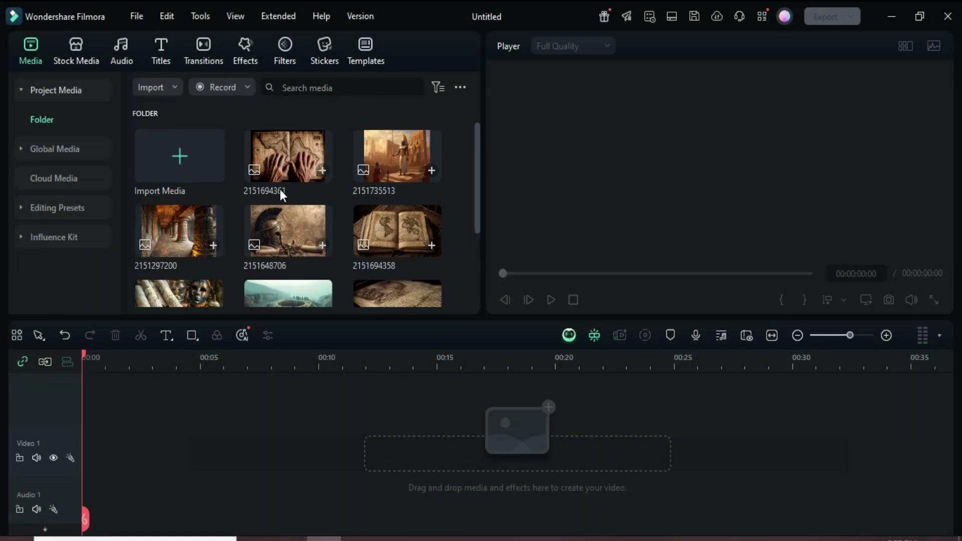
pyautogui.moveTo(269, 168); pyautogui.dragTo(139, 404)
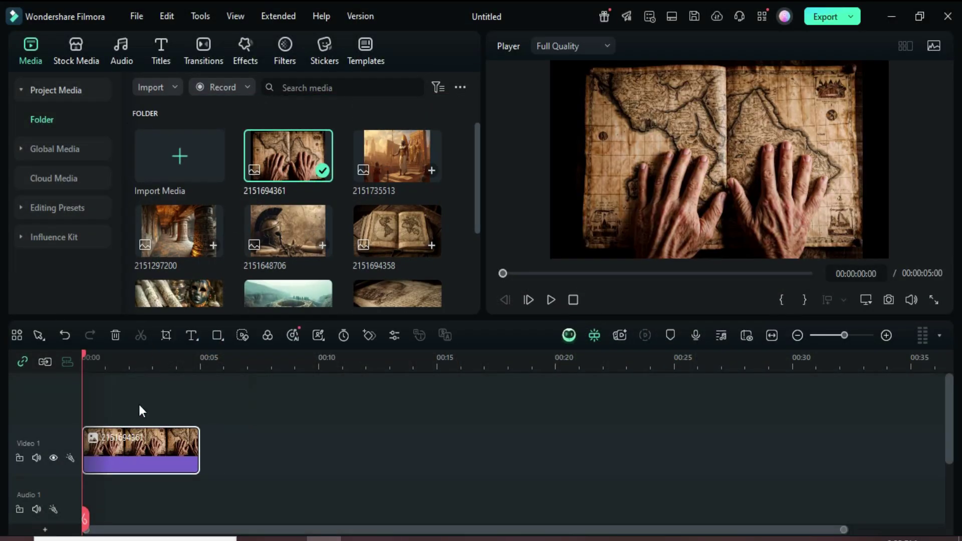
pyautogui.scroll(2, 170, 365)
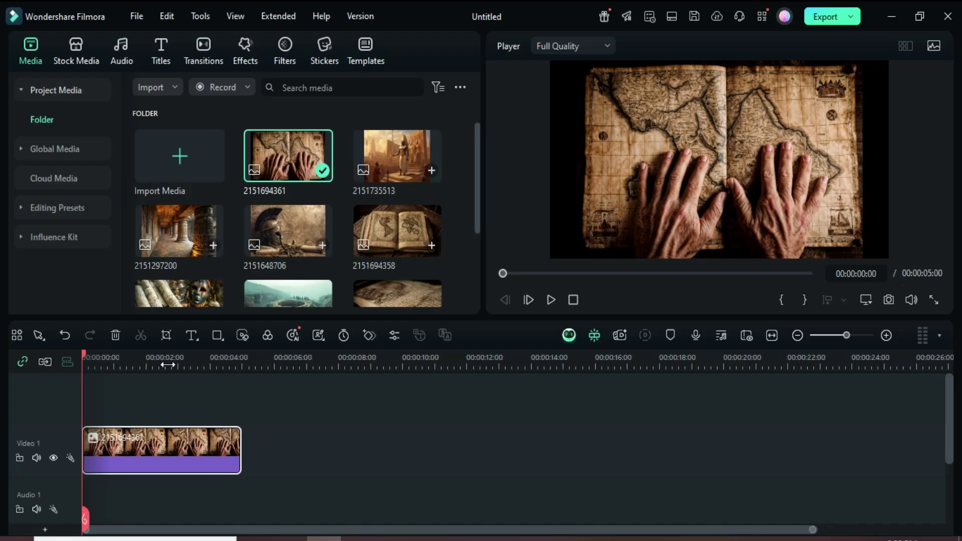
pyautogui.rightClick(180, 434)
pyautogui.click(218, 204)
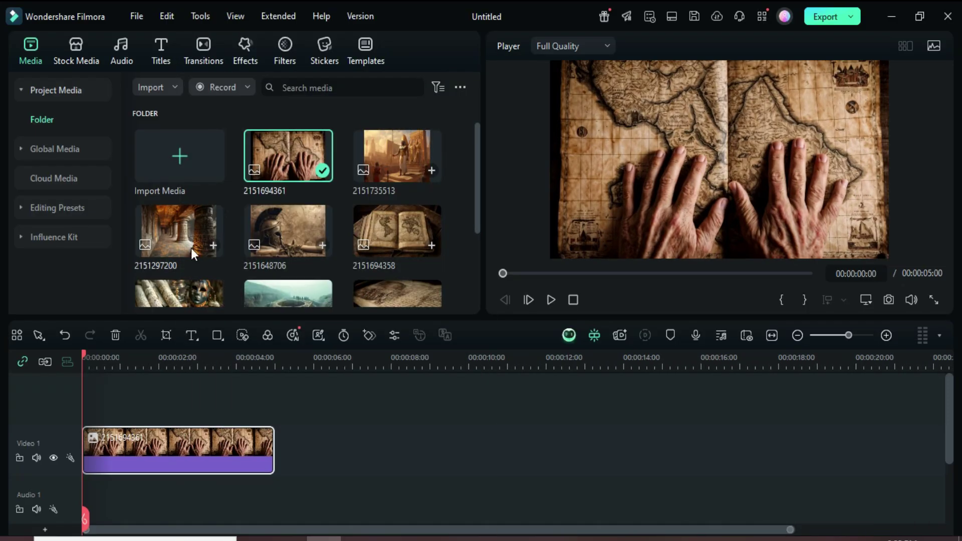
# Step: Trim the photo clip so the project ends at 00:00:00:20, then rewind the playhead
pyautogui.moveTo(83, 352); pyautogui.dragTo(112, 352)
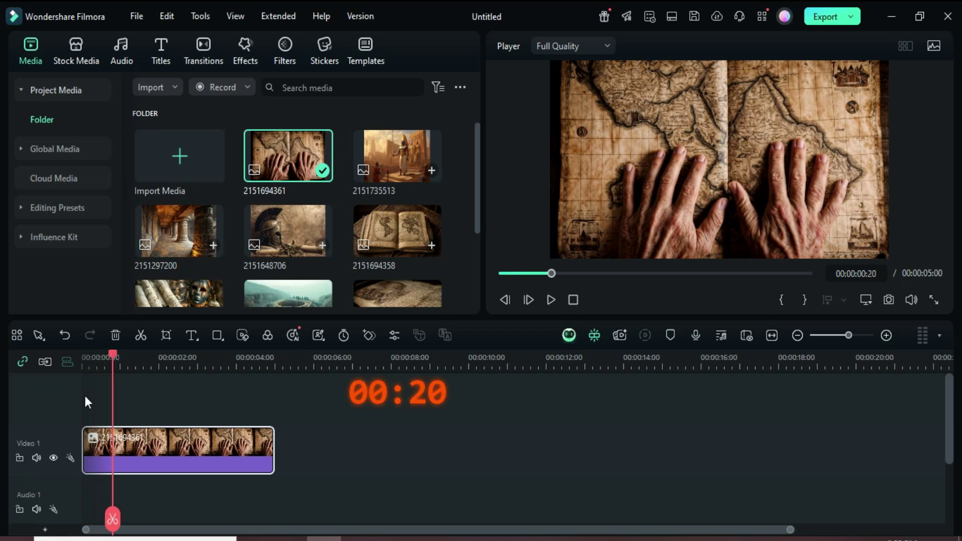
pyautogui.click(137, 335)
pyautogui.click(113, 334)
pyautogui.moveTo(113, 353); pyautogui.dragTo(83, 353)
pyautogui.scroll(3, 238, 473)
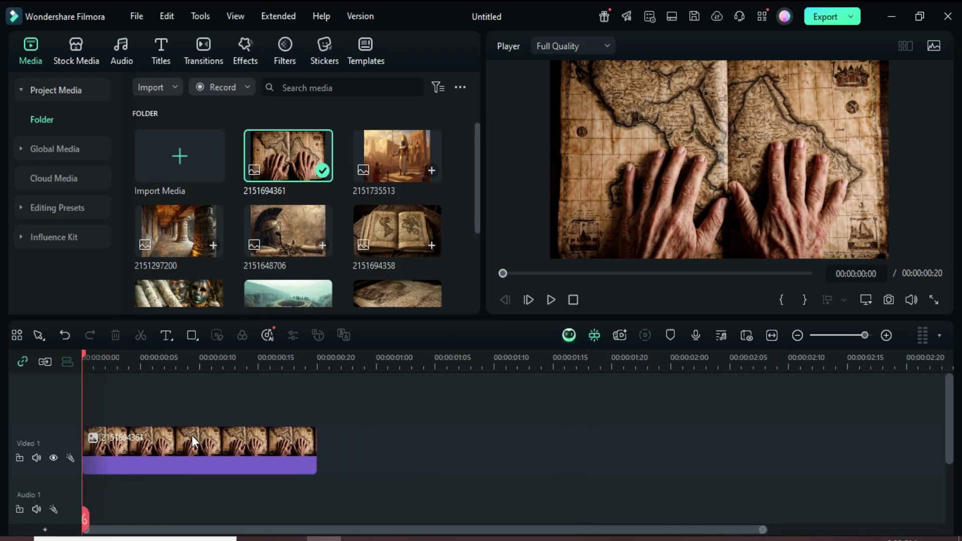
# Step: Scale the photo clip to 115% in its properties
pyautogui.doubleClick(173, 439)
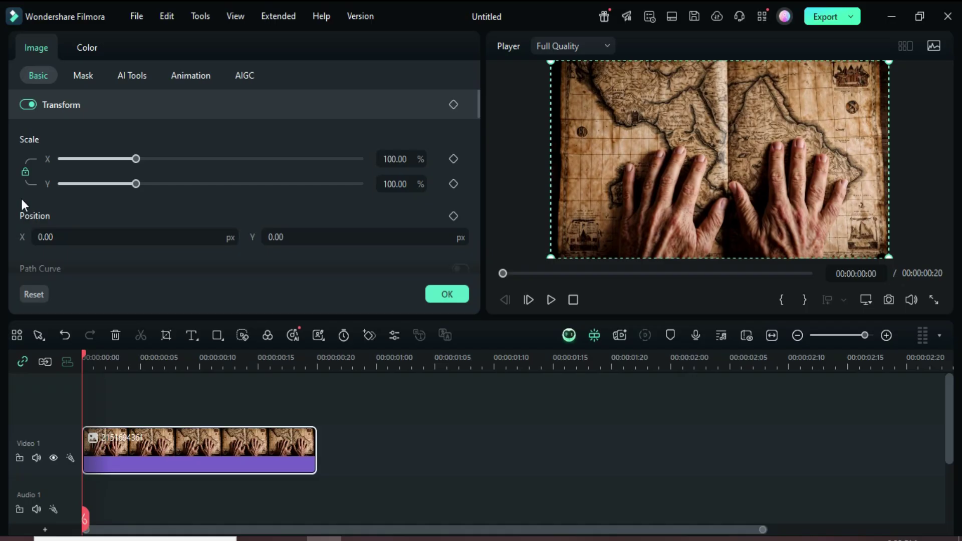
pyautogui.click(395, 160)
pyautogui.doubleClick(395, 161)
pyautogui.write('115')
pyautogui.press('Return')
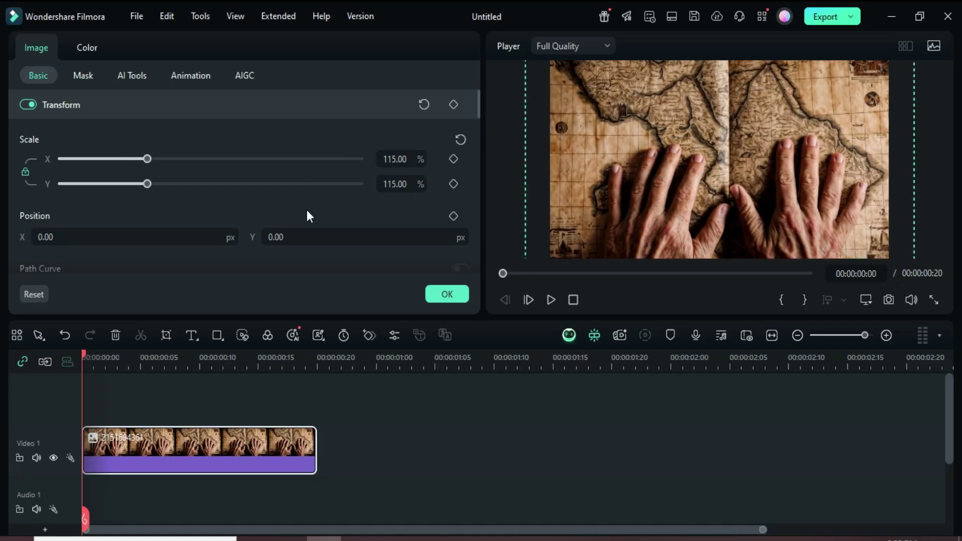
# Step: Add a Transform keyframe at the clip start with vertical position 72 px
pyautogui.click(453, 105)
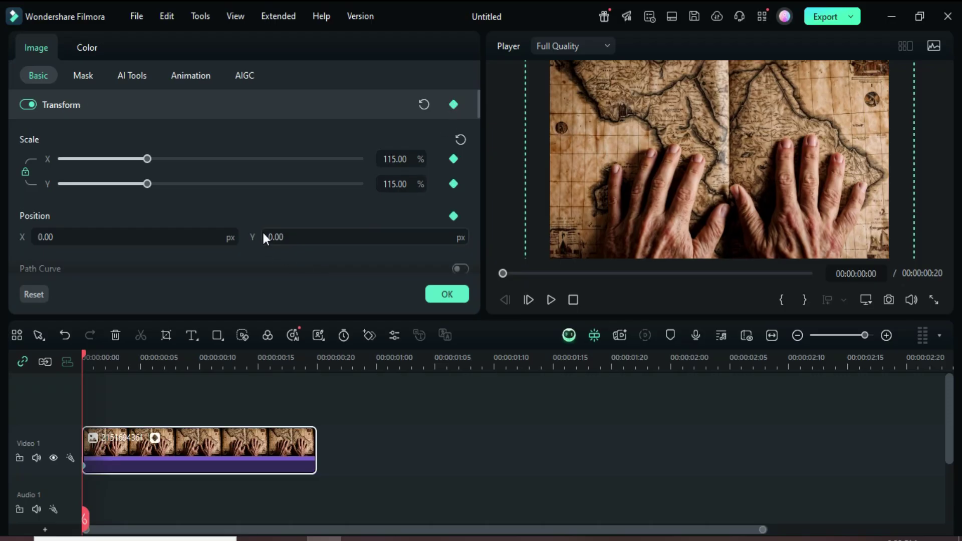
pyautogui.doubleClick(280, 240)
pyautogui.write('72')
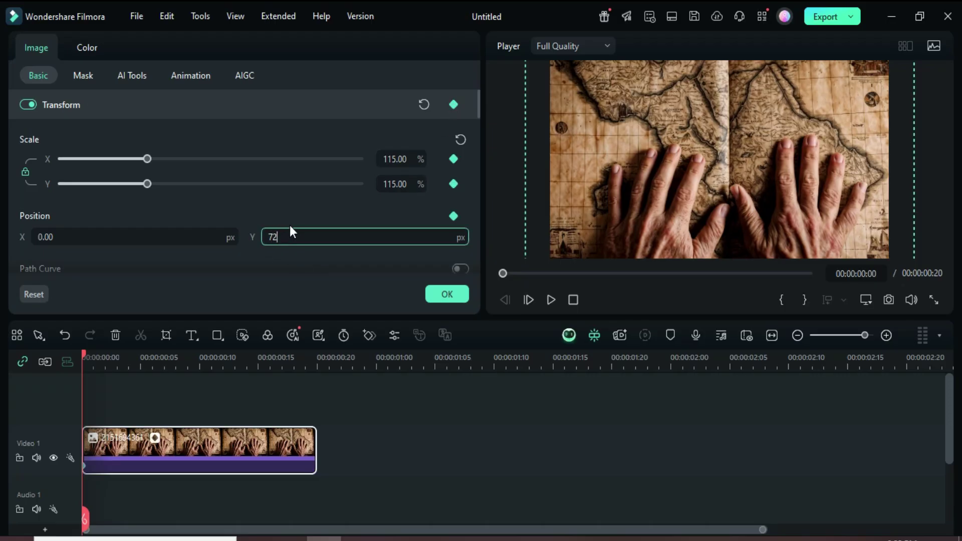
pyautogui.press('Return')
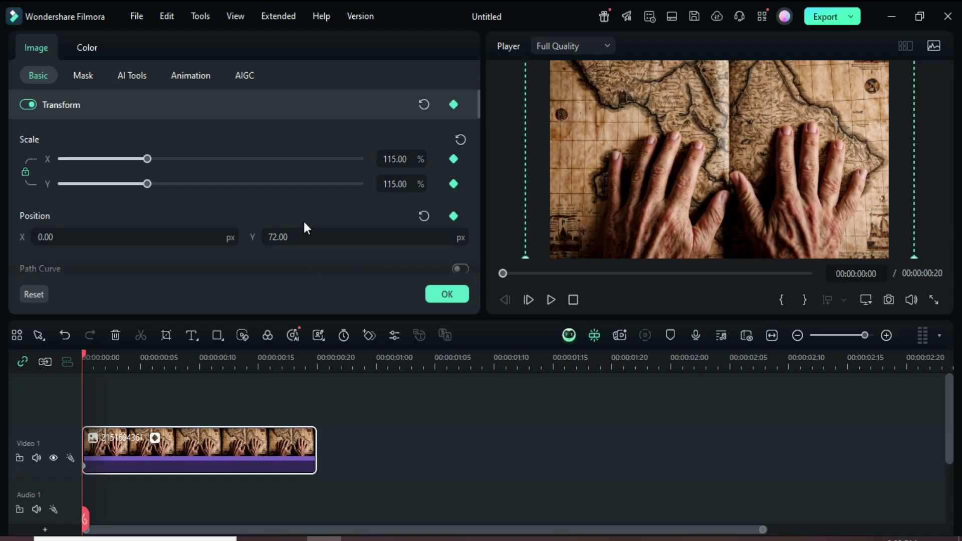
# Step: Add a second Transform keyframe two frames into the clip, preview the motion, and confirm with OK
pyautogui.moveTo(79, 356); pyautogui.dragTo(103, 348)
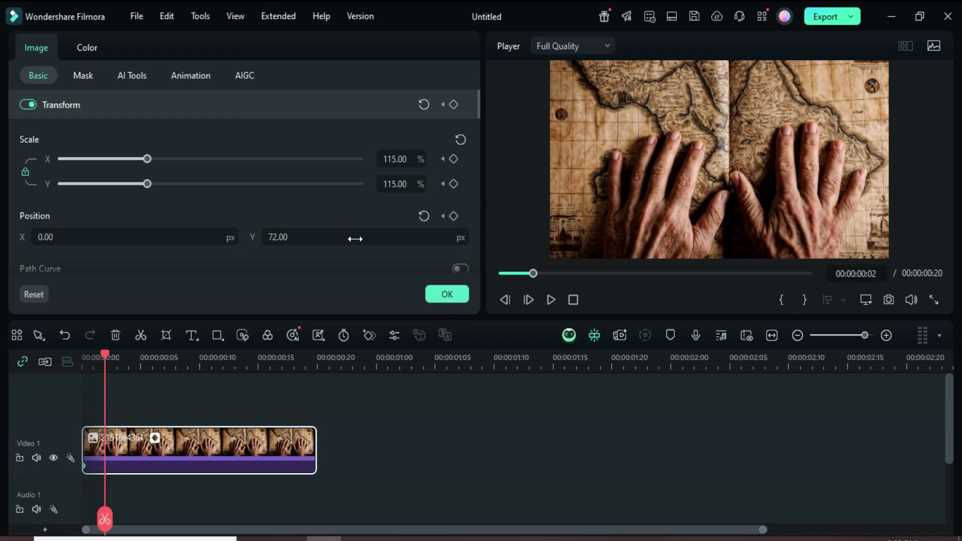
pyautogui.click(454, 104)
pyautogui.moveTo(532, 273); pyautogui.dragTo(503, 273)
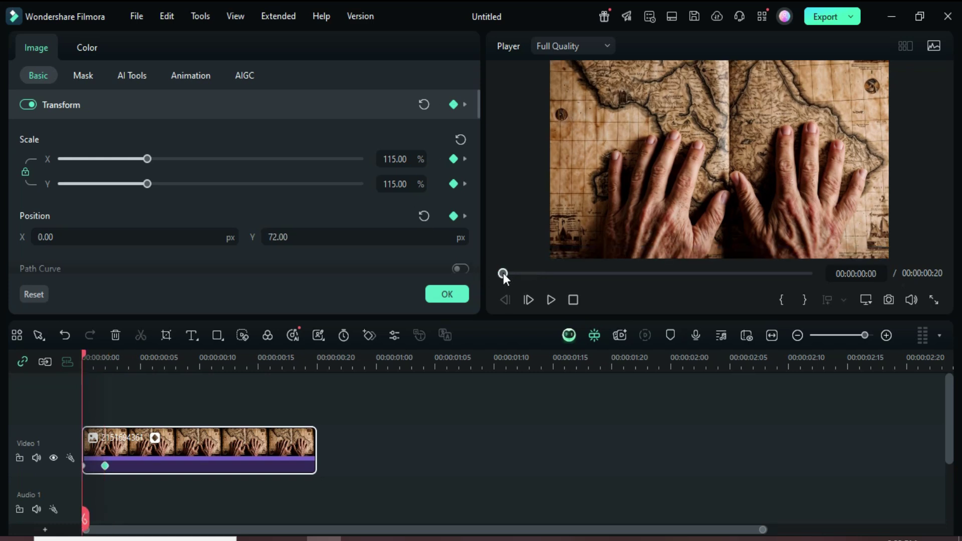
pyautogui.click(549, 300)
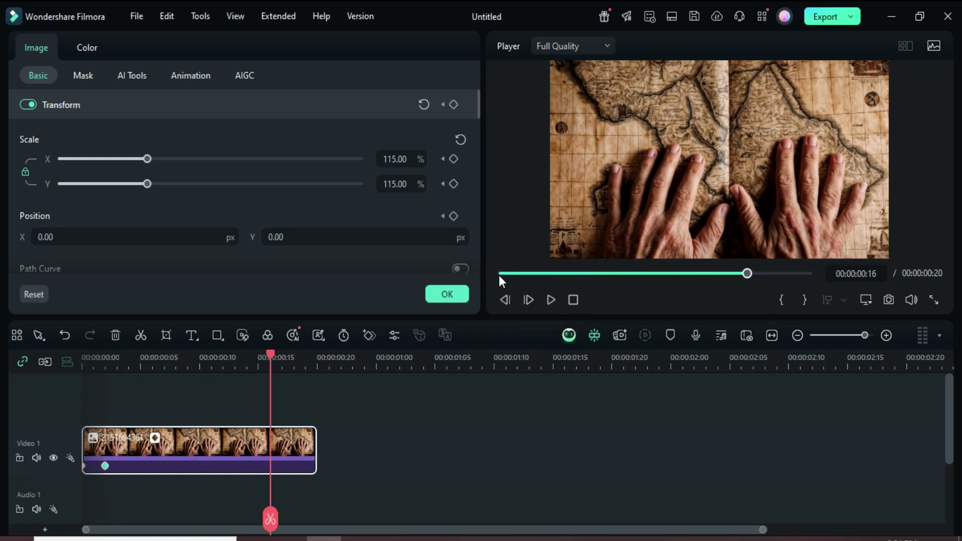
pyautogui.click(499, 273)
pyautogui.click(545, 298)
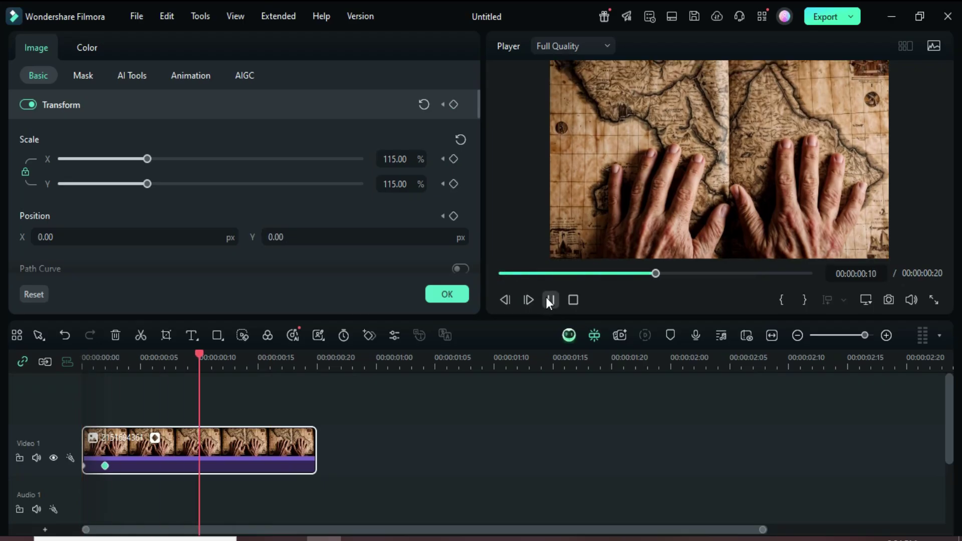
pyautogui.click(500, 273)
pyautogui.click(443, 293)
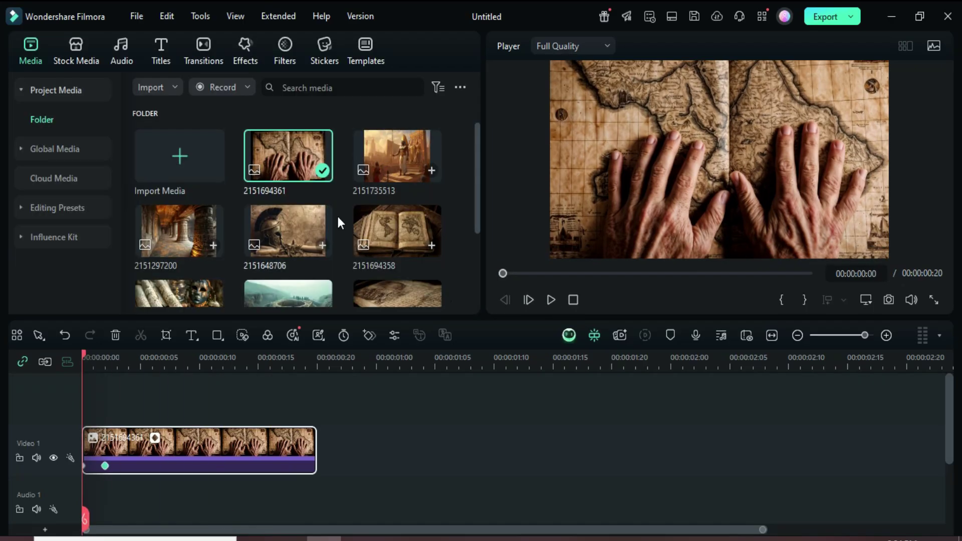
# Step: Search Effects for 'depth blur' and place Depth Blur above the photo clip
pyautogui.click(243, 53)
pyautogui.click(398, 87)
pyautogui.click(314, 87)
pyautogui.write('de')
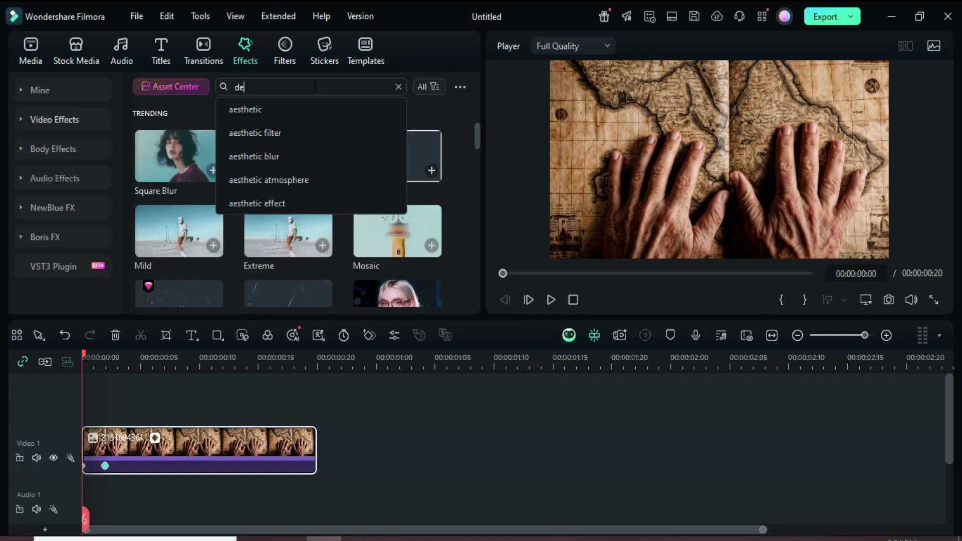
pyautogui.write('pth blur')
pyautogui.press('Return')
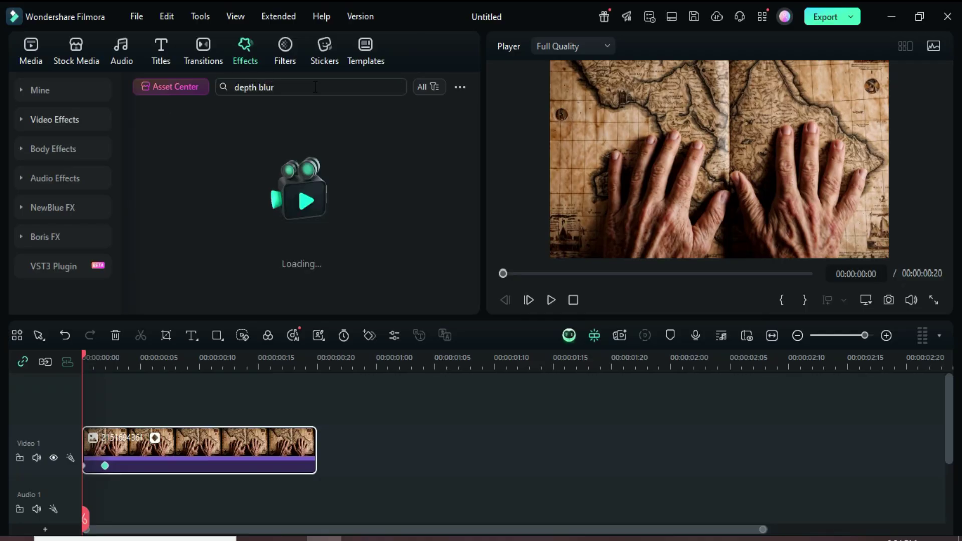
pyautogui.moveTo(174, 172); pyautogui.dragTo(100, 400)
# Step: Cut the Depth Blur effect down to the first 3 frames
pyautogui.moveTo(83, 353); pyautogui.dragTo(115, 352)
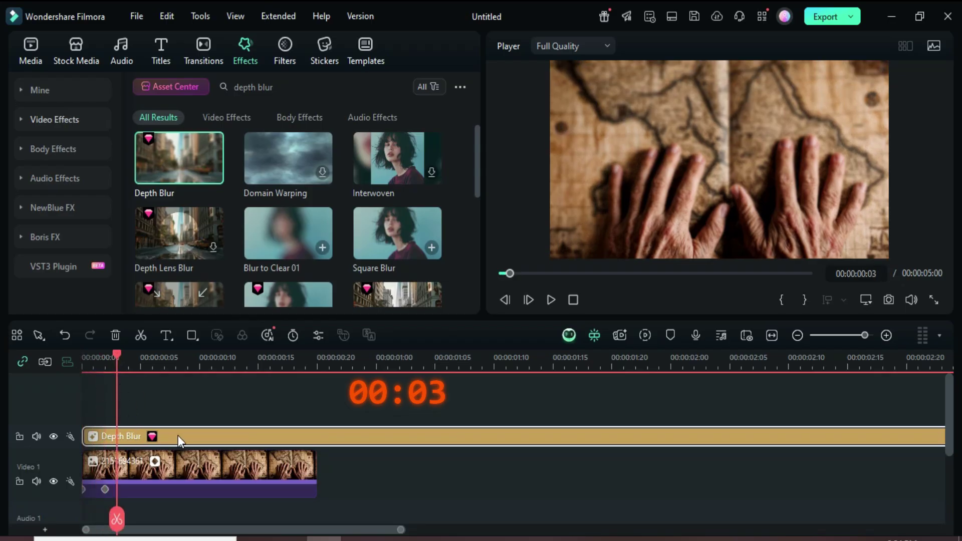
pyautogui.click(141, 334)
pyautogui.click(116, 335)
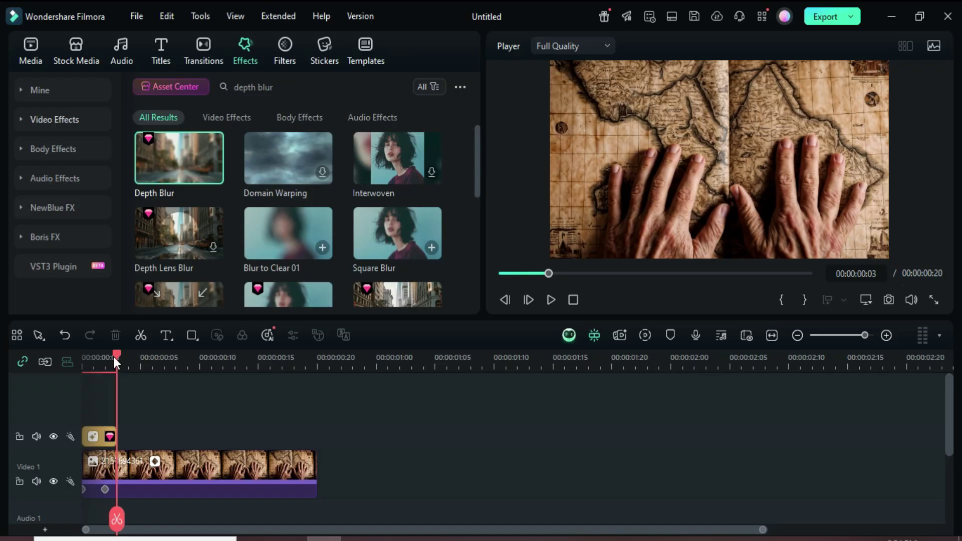
pyautogui.press('Home')
pyautogui.scroll(-1, 167, 404)
pyautogui.scroll(1, 101, 434)
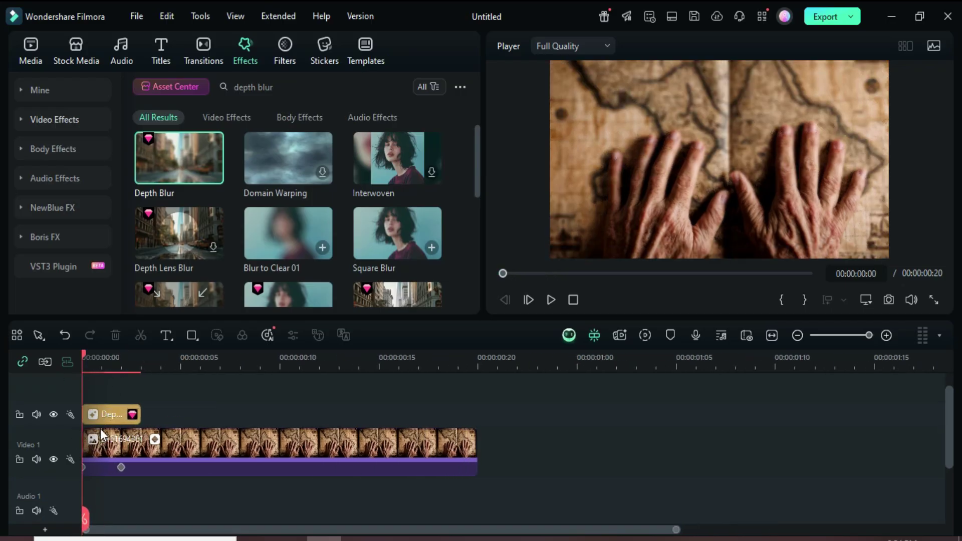
# Step: Set the Depth Blur effect's Strength to 50 and confirm
pyautogui.doubleClick(106, 413)
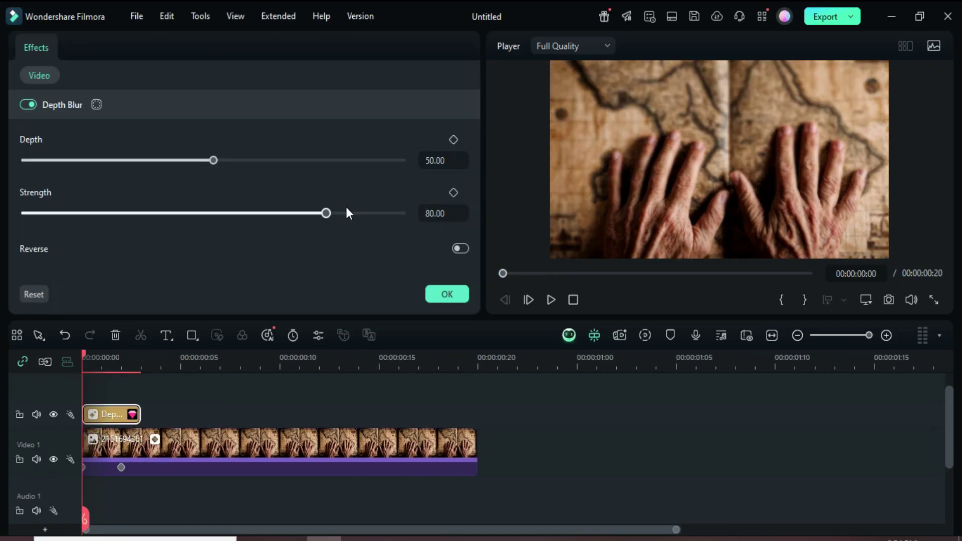
pyautogui.click(436, 211)
pyautogui.write('5')
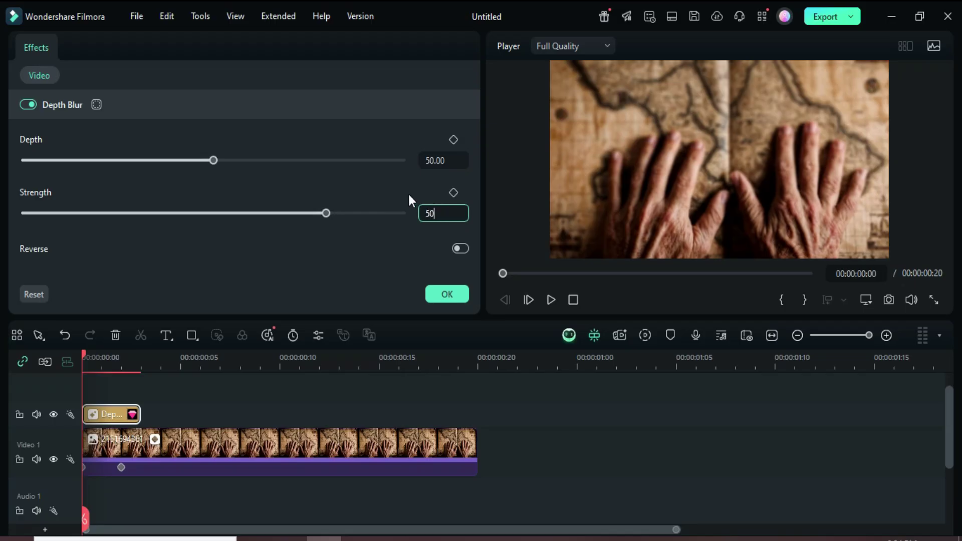
pyautogui.write('0')
pyautogui.press('Return')
pyautogui.click(446, 294)
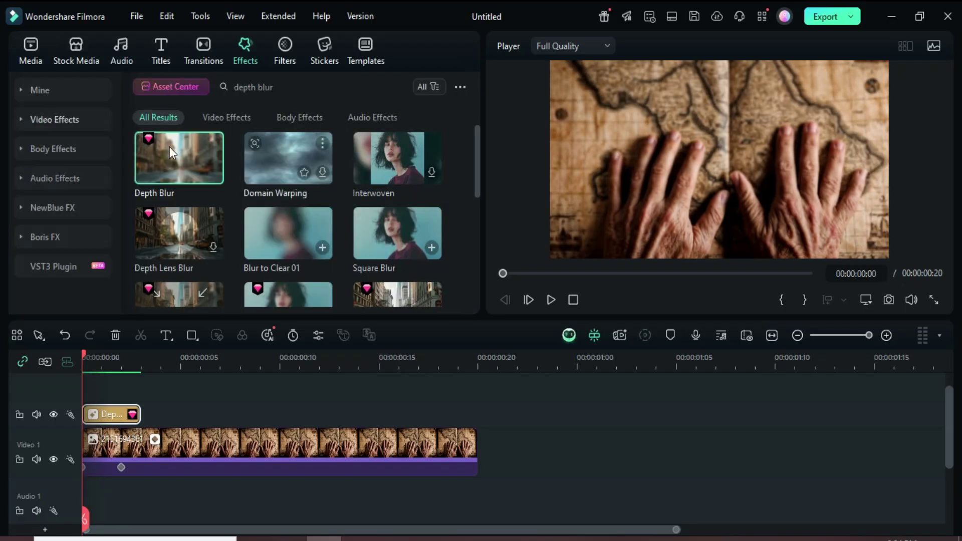
# Step: Switch back to the Media library and preview the blurred clip from the start
pyautogui.click(31, 50)
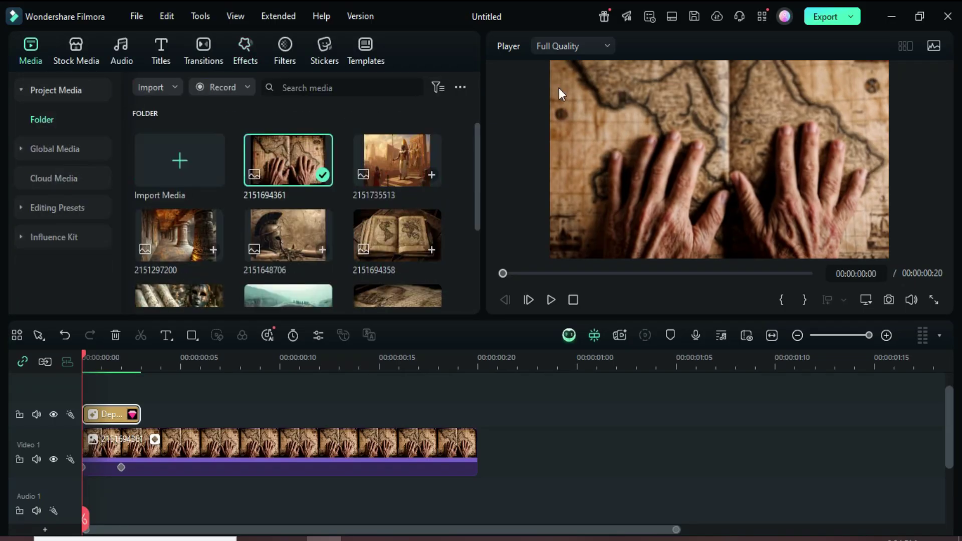
pyautogui.click(551, 299)
pyautogui.click(502, 273)
pyautogui.scroll(-5, 256, 477)
# Step: Copy the photo clip with its Depth Blur, paste copies back-to-back, and zoom the timeline to fit
pyautogui.moveTo(256, 478); pyautogui.dragTo(86, 400)
pyautogui.rightClick(131, 440)
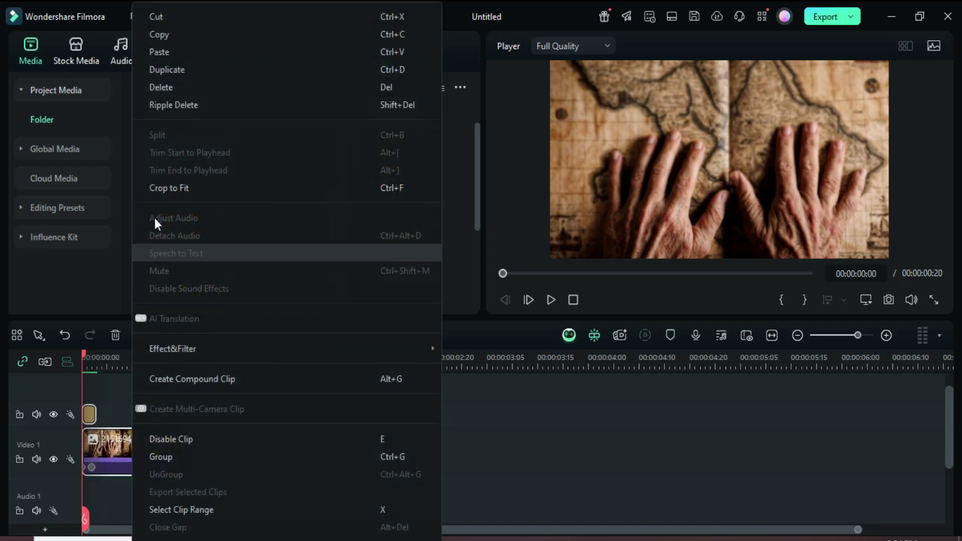
pyautogui.click(169, 36)
pyautogui.moveTo(83, 357); pyautogui.dragTo(184, 357)
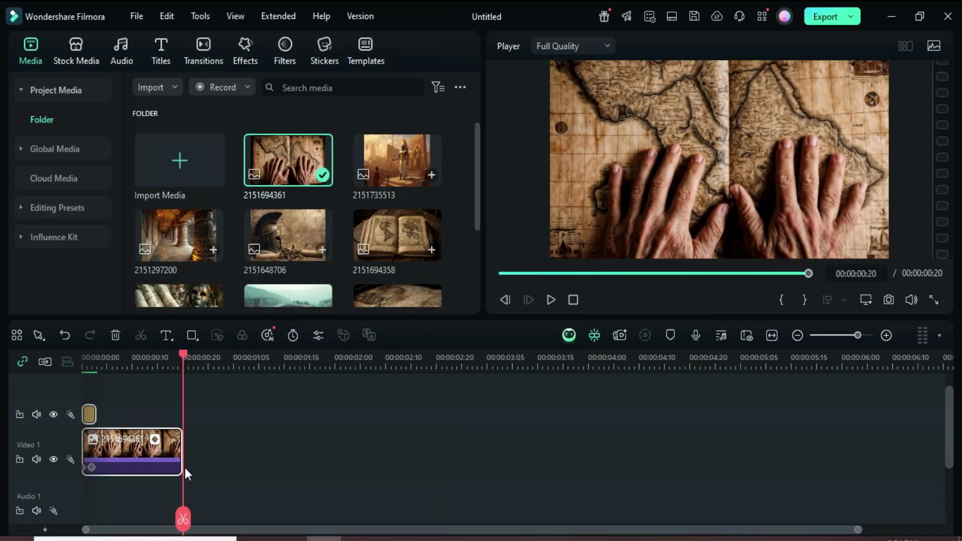
pyautogui.hotkey('ctrl', 'v')
pyautogui.hotkey('ctrl', 'v')
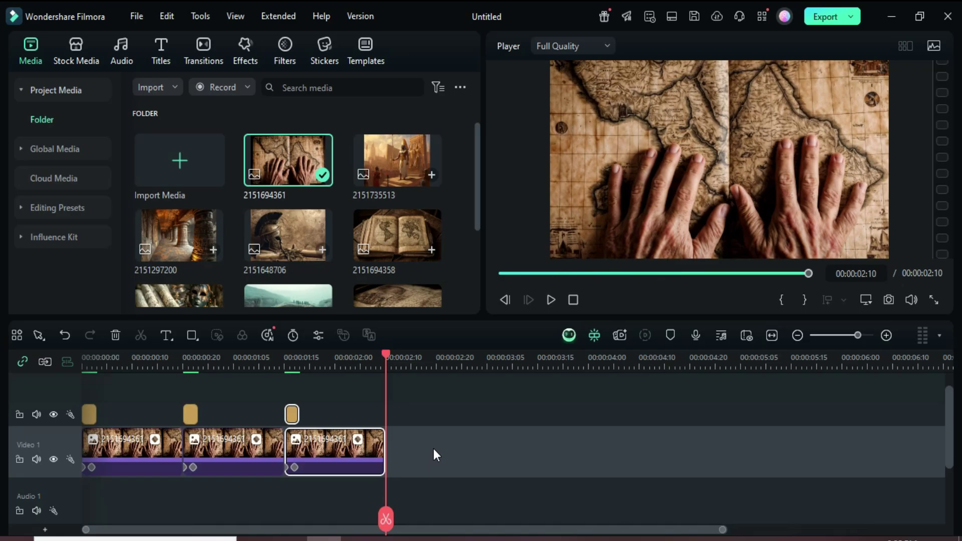
pyautogui.hotkey('ctrl', 'v')
pyautogui.hotkey('ctrl', 'v')
pyautogui.hotkey('ctrl', 'v')
pyautogui.hotkey('ctrl', 'v')
pyautogui.hotkey('ctrl', 'v')
pyautogui.hotkey('ctrl', 'v')
pyautogui.hotkey('ctrl', 'v')
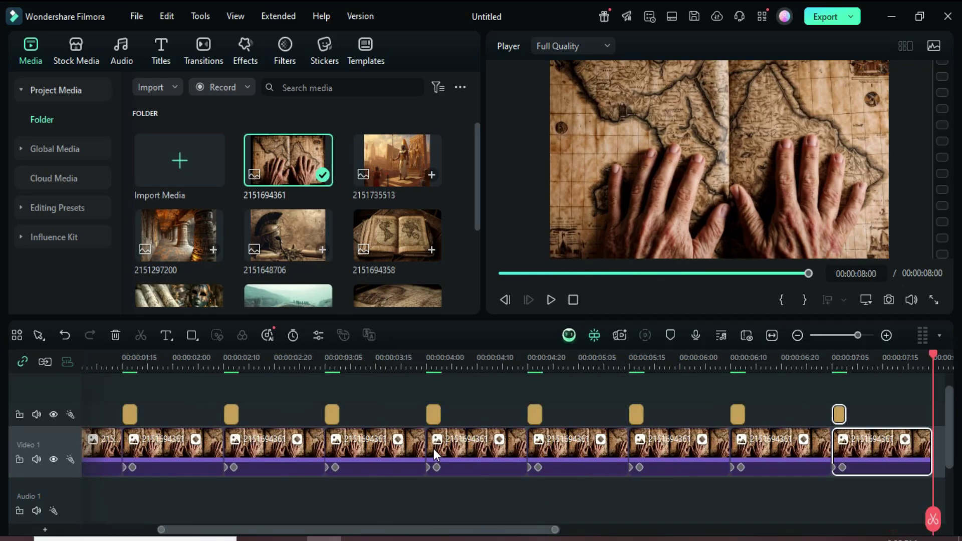
pyautogui.click(772, 335)
pyautogui.click(502, 273)
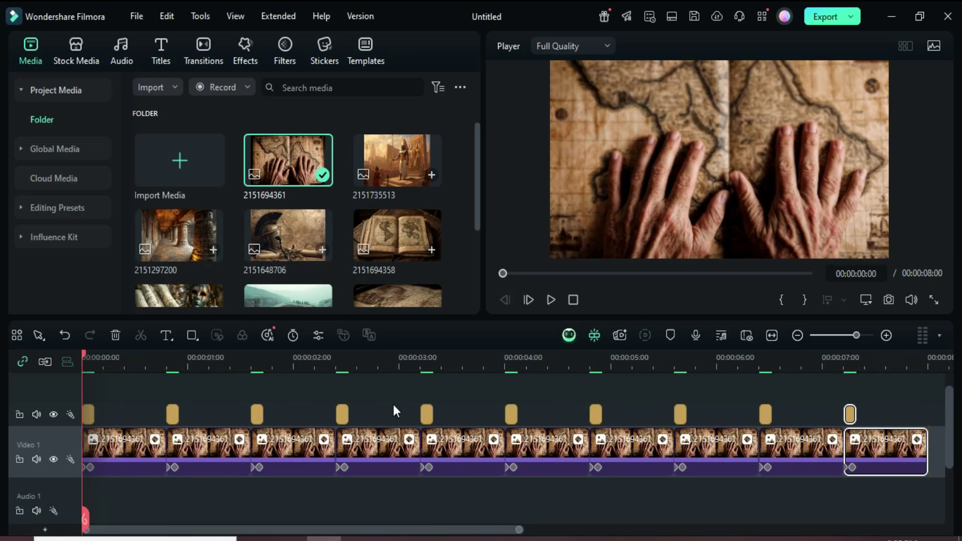
pyautogui.click(210, 446)
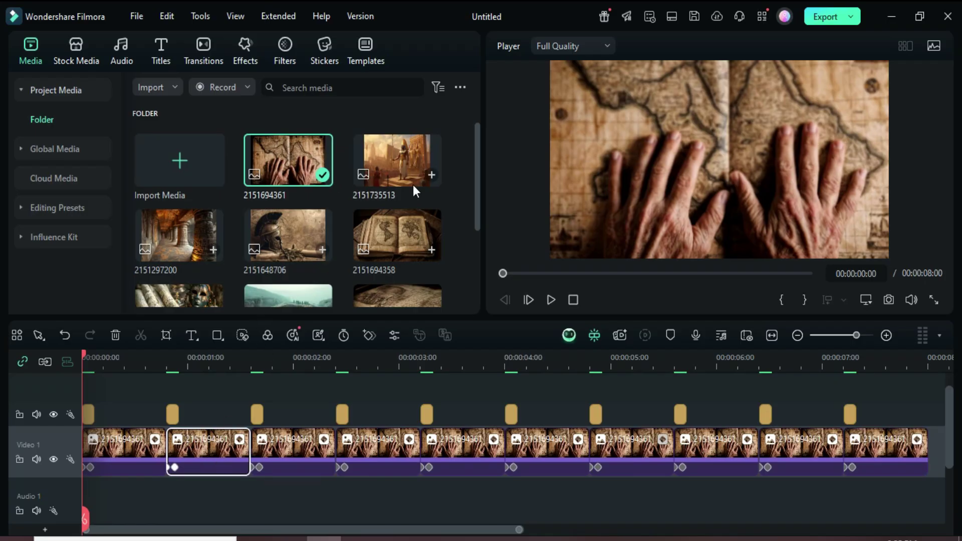
pyautogui.moveTo(401, 159); pyautogui.dragTo(188, 443)
pyautogui.moveTo(183, 230); pyautogui.dragTo(287, 443)
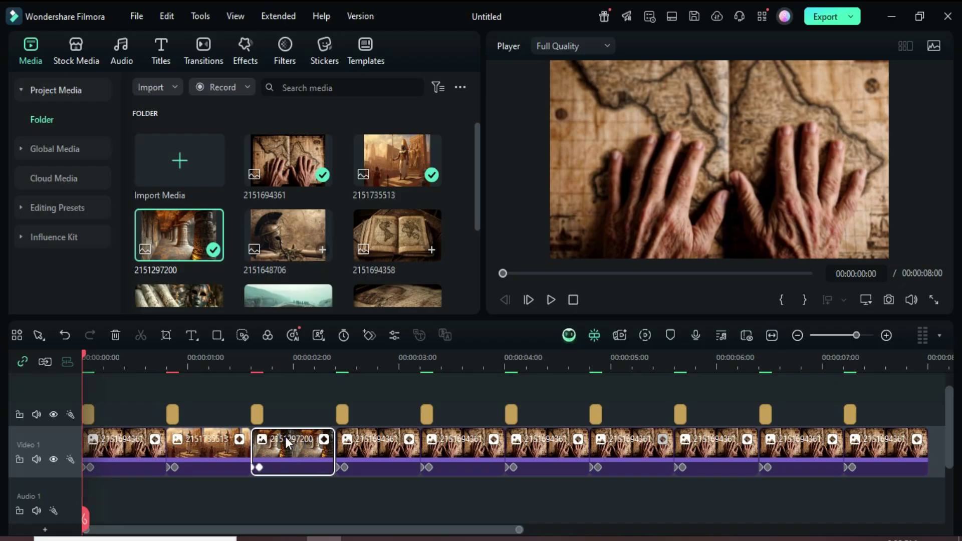
pyautogui.moveTo(287, 232); pyautogui.dragTo(380, 448)
pyautogui.moveTo(400, 238); pyautogui.dragTo(461, 446)
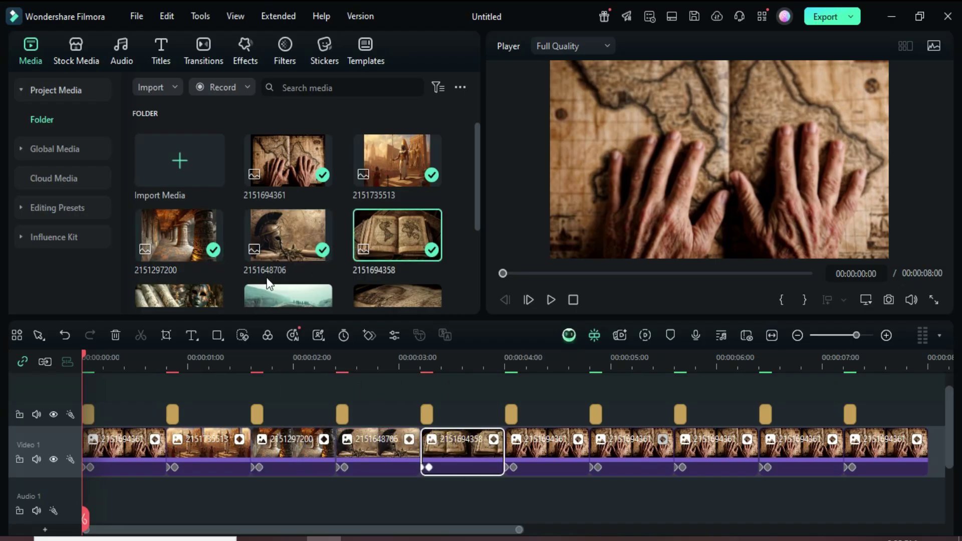
pyautogui.scroll(-3, 179, 202)
pyautogui.moveTo(179, 201); pyautogui.dragTo(546, 443)
pyautogui.moveTo(288, 198); pyautogui.dragTo(631, 429)
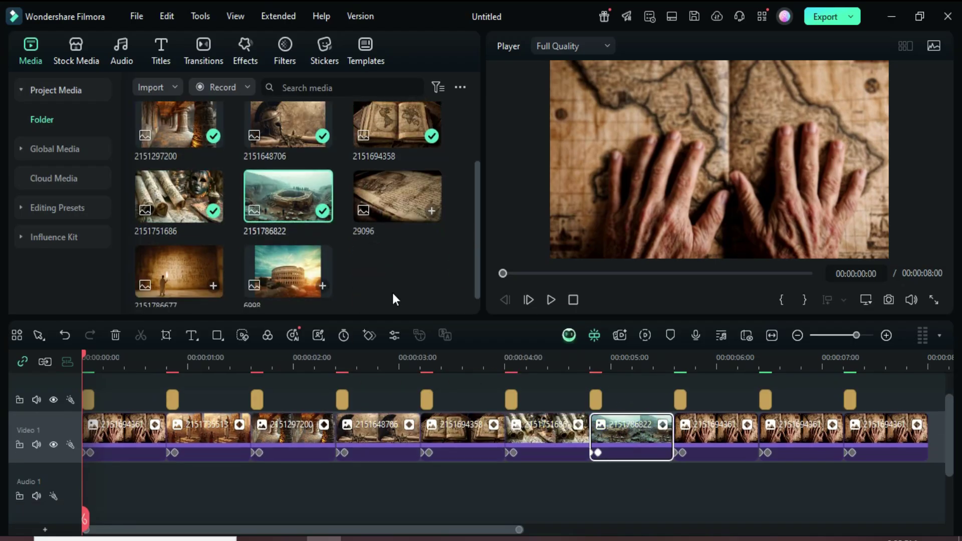
pyautogui.moveTo(397, 195); pyautogui.dragTo(694, 426)
pyautogui.moveTo(179, 271); pyautogui.dragTo(801, 426)
pyautogui.moveTo(289, 272); pyautogui.dragTo(887, 426)
pyautogui.scroll(1, 648, 459)
pyautogui.scroll(1, 851, 496)
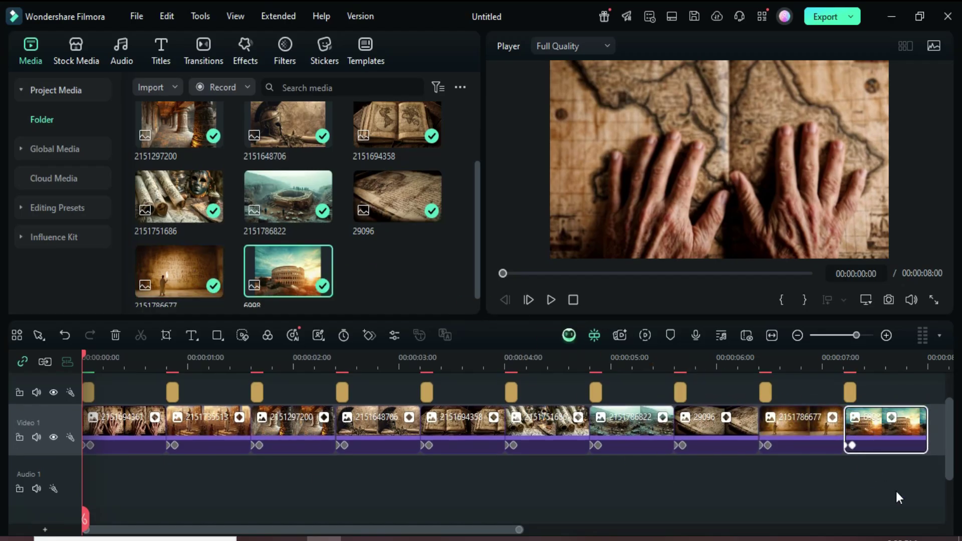
pyautogui.moveTo(903, 521); pyautogui.dragTo(108, 404)
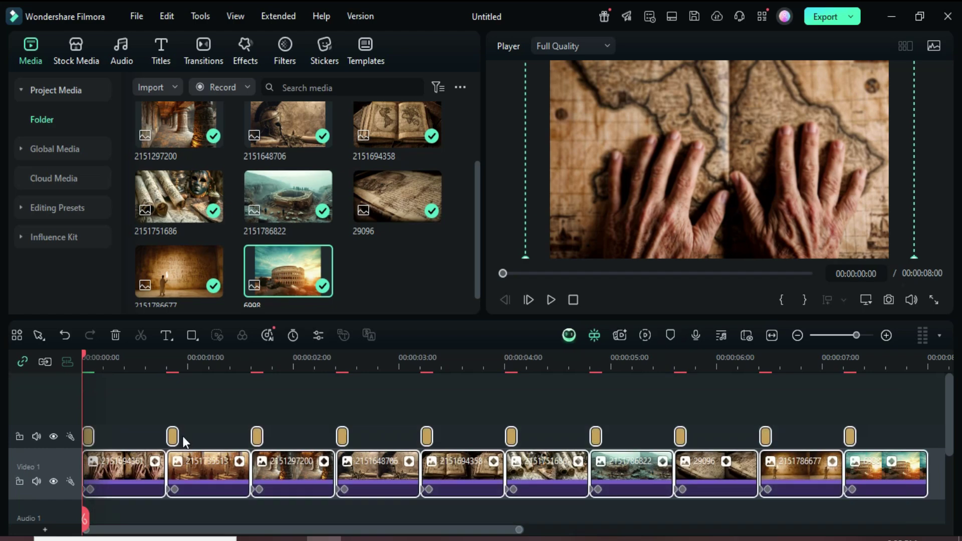
# Step: Combine the ten selected clips and effects into Compound Clip 1 and preview it
pyautogui.rightClick(382, 467)
pyautogui.click(429, 379)
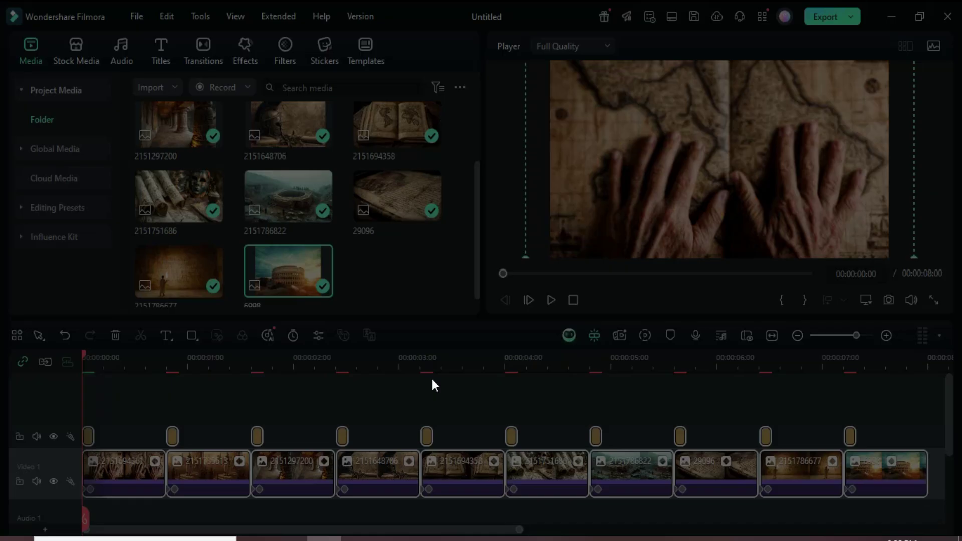
pyautogui.click(547, 346)
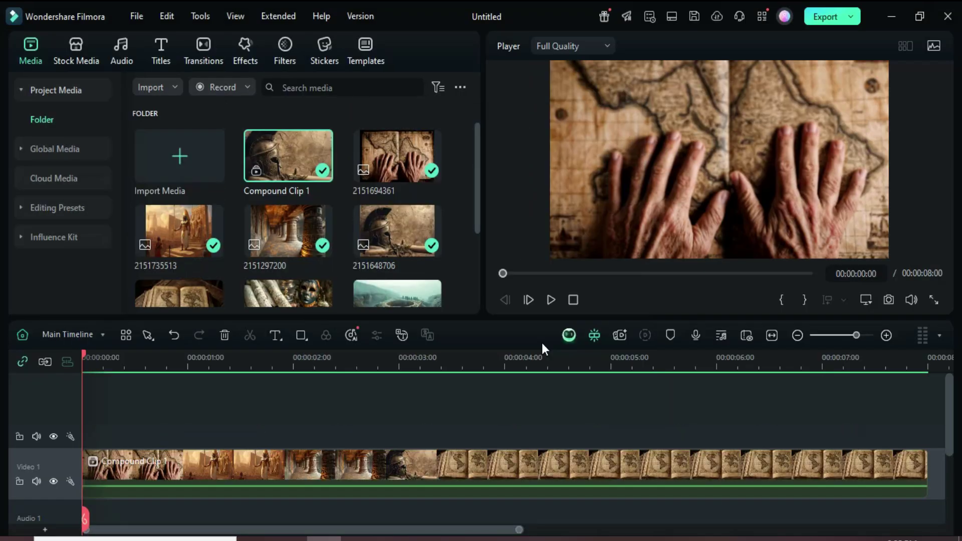
pyautogui.scroll(-2, 456, 350)
pyautogui.scroll(-1, 457, 351)
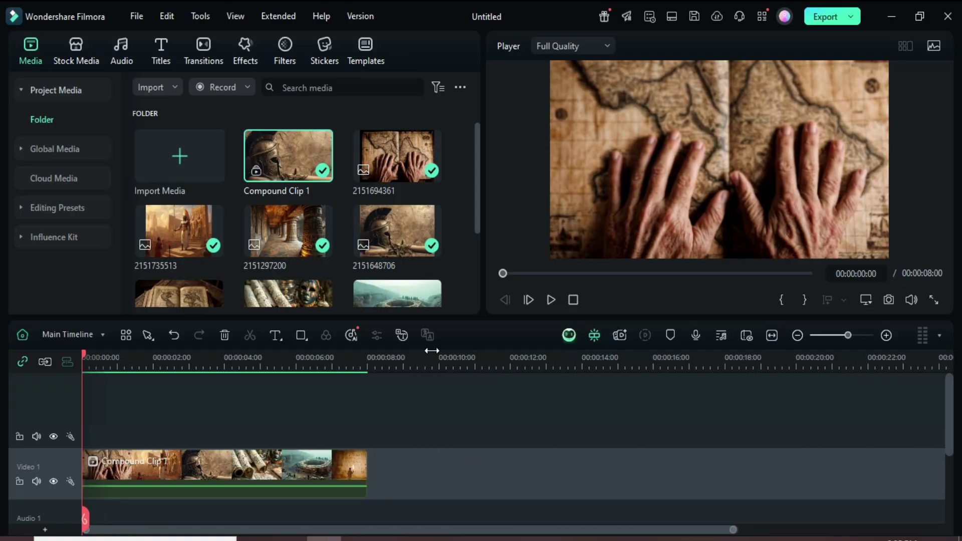
pyautogui.click(550, 294)
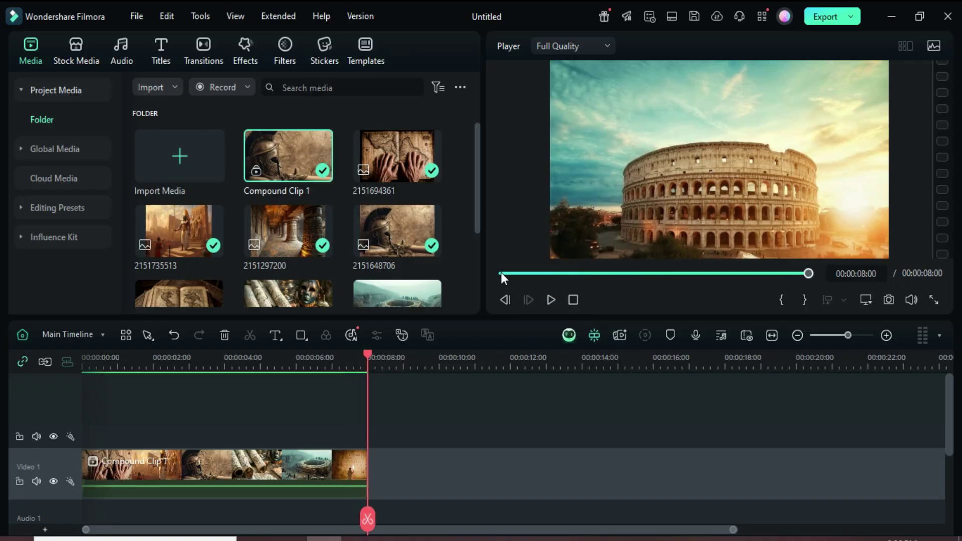
pyautogui.click(501, 273)
# Step: Add a rectangle mask to the compound clip and stretch it across the full frame width
pyautogui.doubleClick(198, 465)
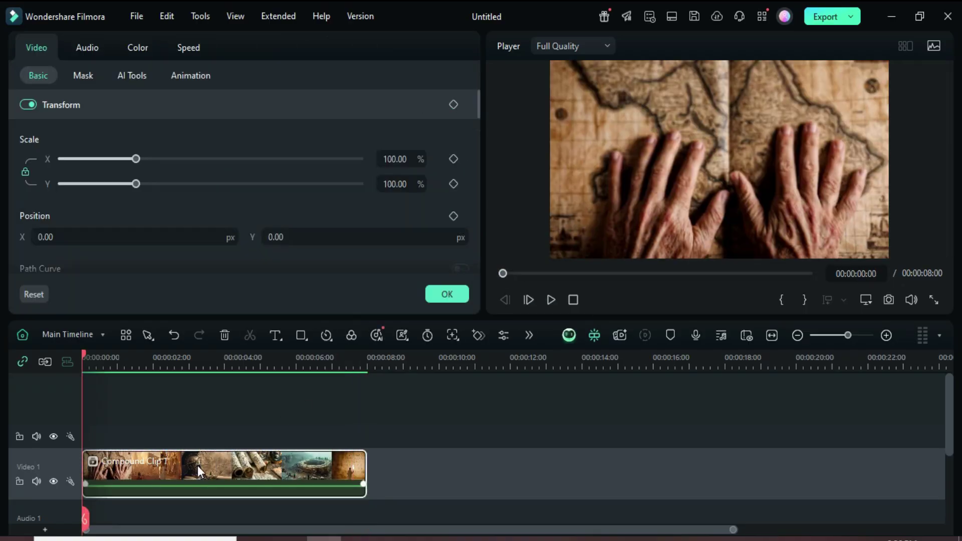
pyautogui.click(80, 75)
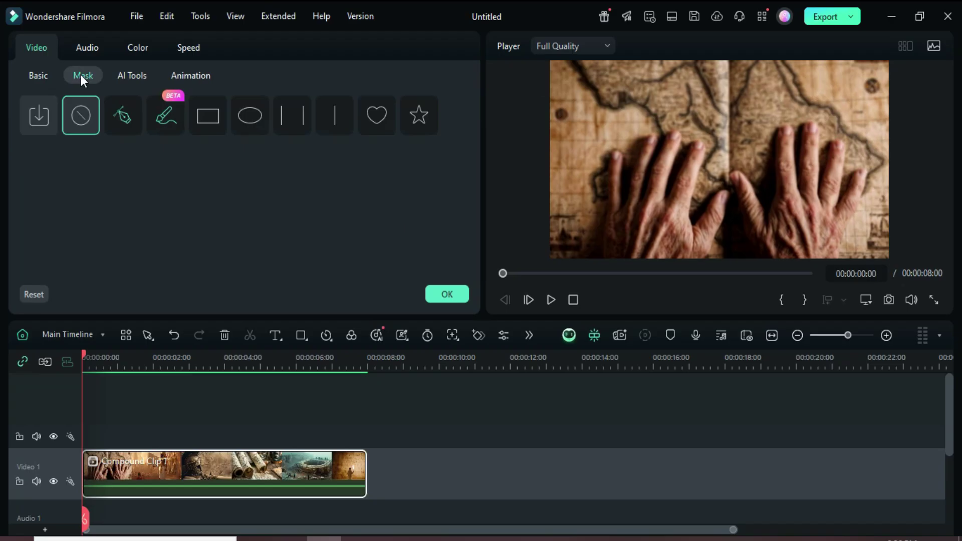
pyautogui.click(202, 114)
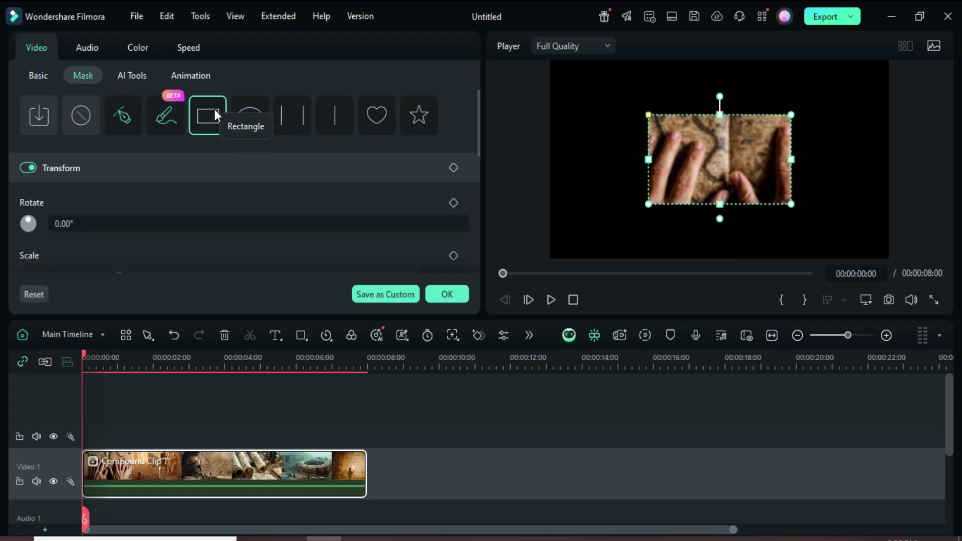
pyautogui.moveTo(639, 206); pyautogui.dragTo(554, 259)
pyautogui.moveTo(560, 159); pyautogui.dragTo(550, 159)
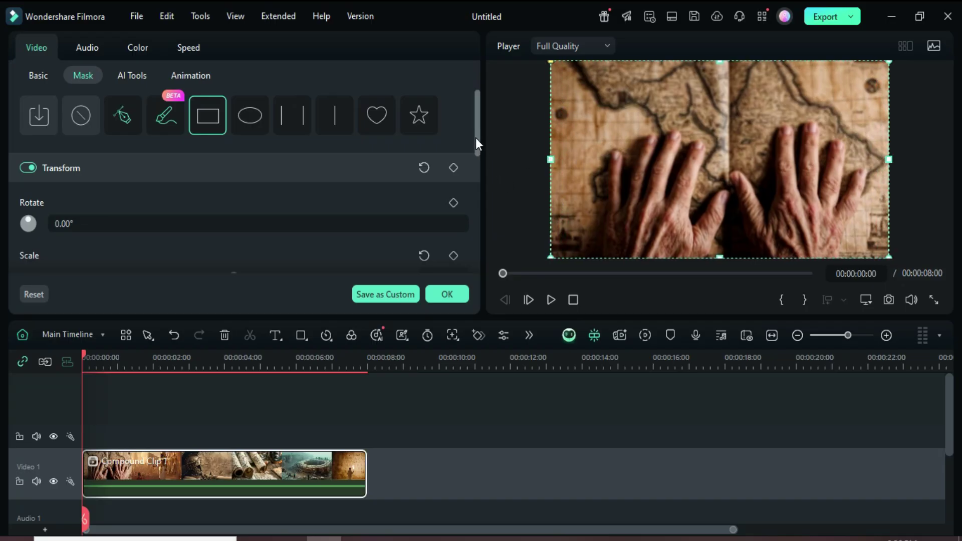
pyautogui.moveTo(477, 125); pyautogui.dragTo(479, 251)
# Step: Round the mask's corners with a 5% radius
pyautogui.click(434, 220)
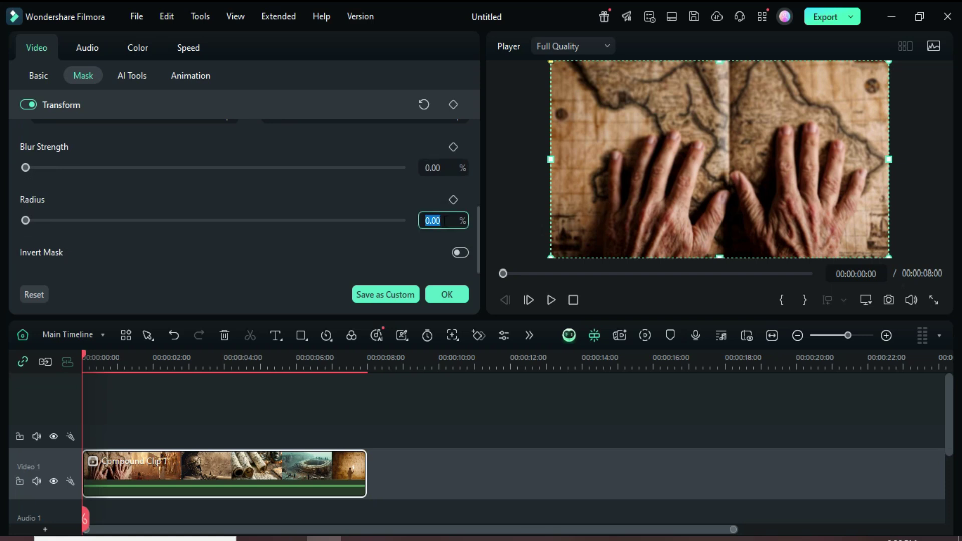
pyautogui.write('5')
pyautogui.press('Return')
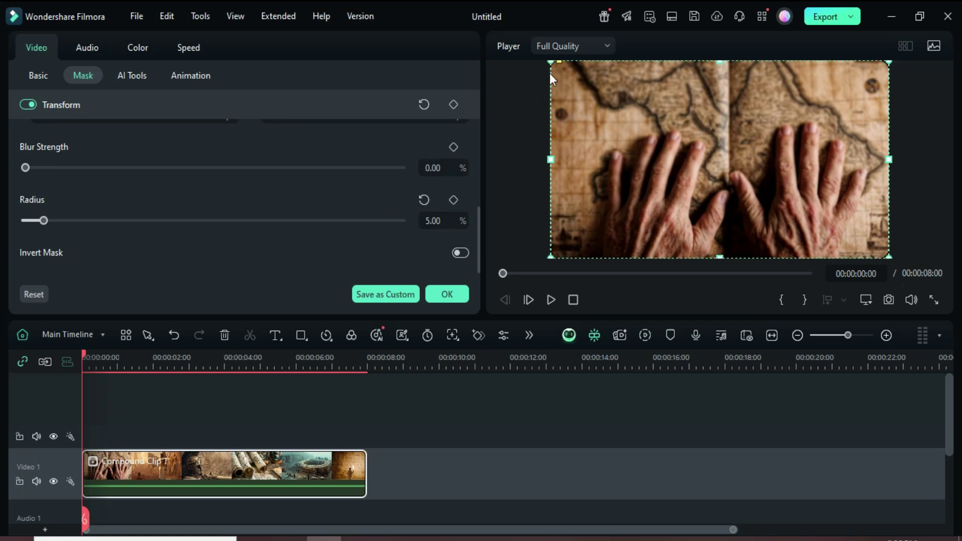
# Step: Set Compound Clip 1's scale to 65%, rewind the playhead, and confirm with OK
pyautogui.click(38, 76)
pyautogui.click(393, 159)
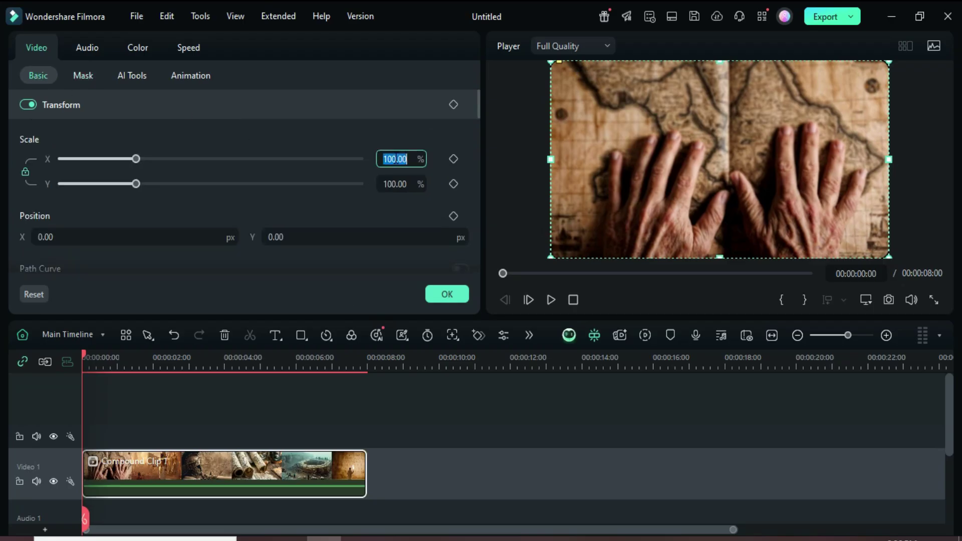
pyautogui.write('65')
pyautogui.press('Return')
pyautogui.click(87, 357)
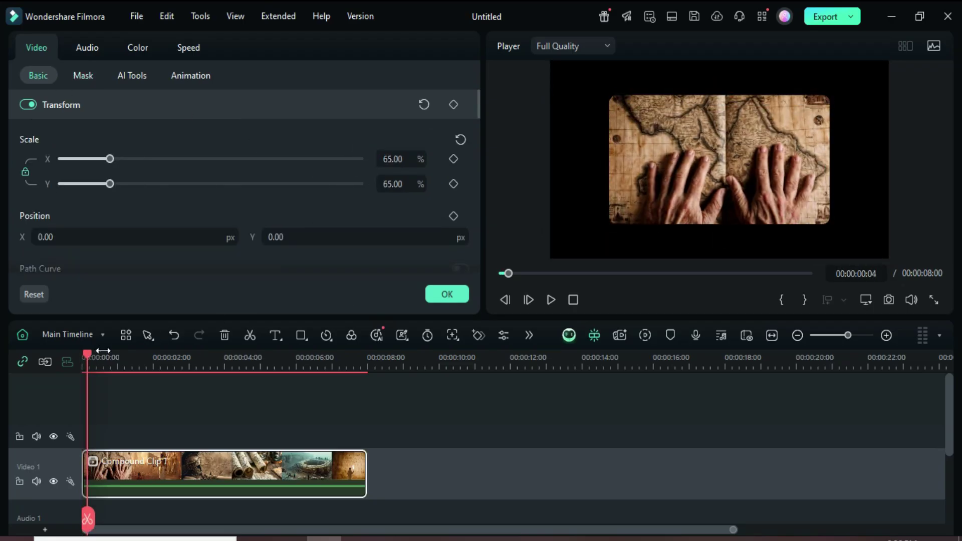
pyautogui.moveTo(102, 360); pyautogui.dragTo(79, 360)
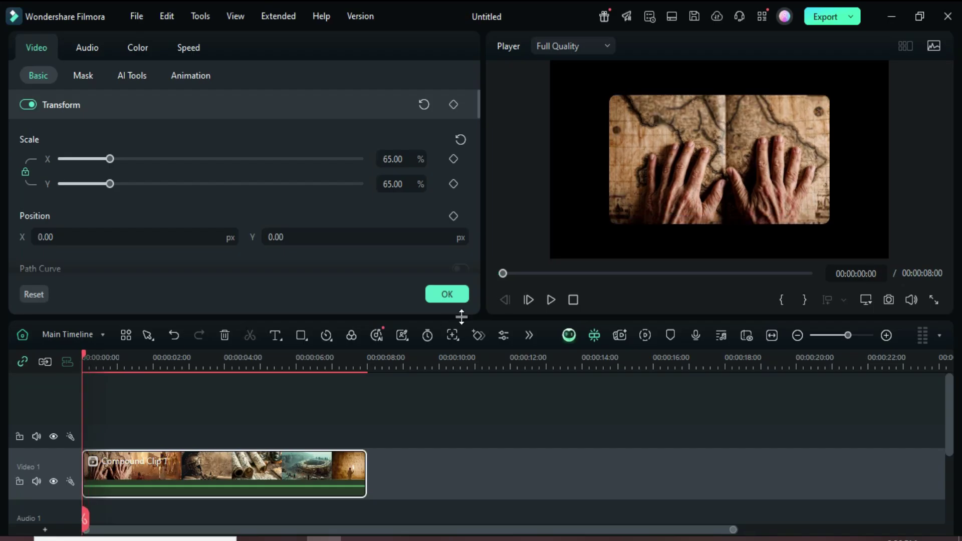
pyautogui.click(451, 298)
# Step: Search the effects for 'history' and drop Historical Timeline Overlay onto the compound clip
pyautogui.click(246, 48)
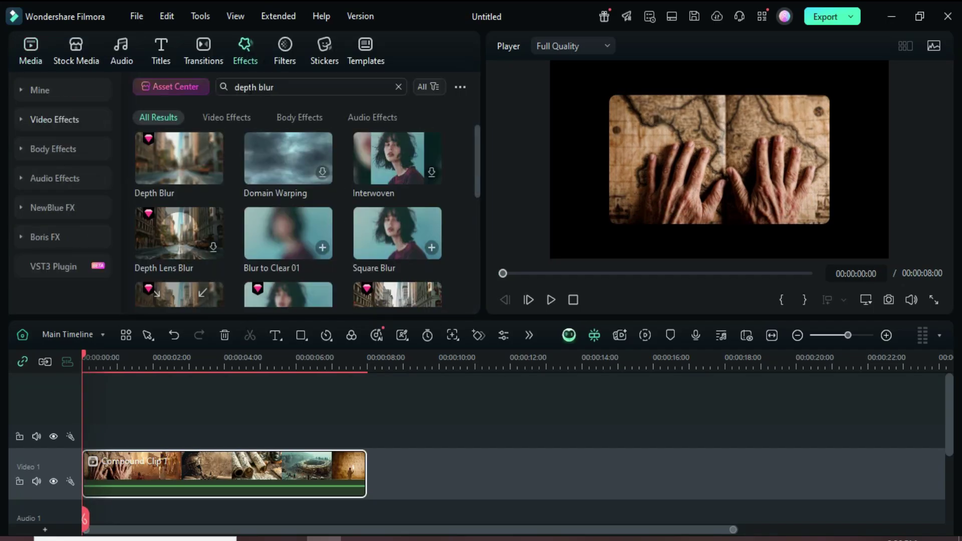
pyautogui.click(218, 84)
pyautogui.write('history')
pyautogui.press('Return')
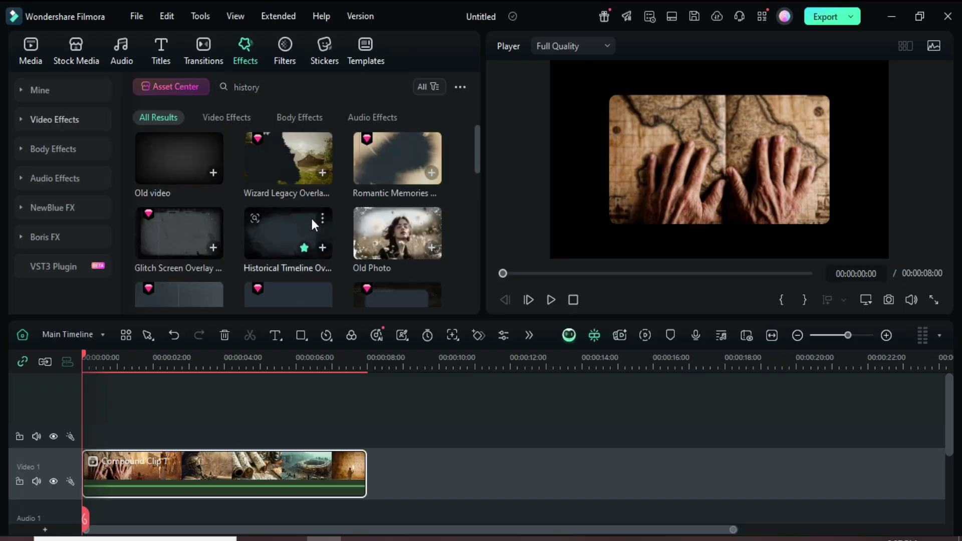
pyautogui.moveTo(316, 236); pyautogui.dragTo(204, 469)
# Step: Set the overlay effect's opacity to 30 in the clip's properties and confirm
pyautogui.doubleClick(216, 467)
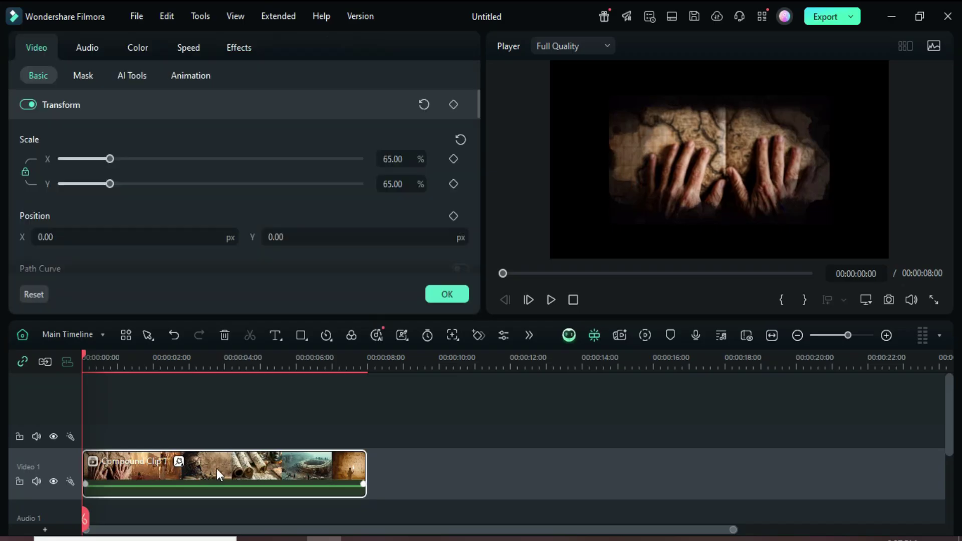
pyautogui.click(241, 47)
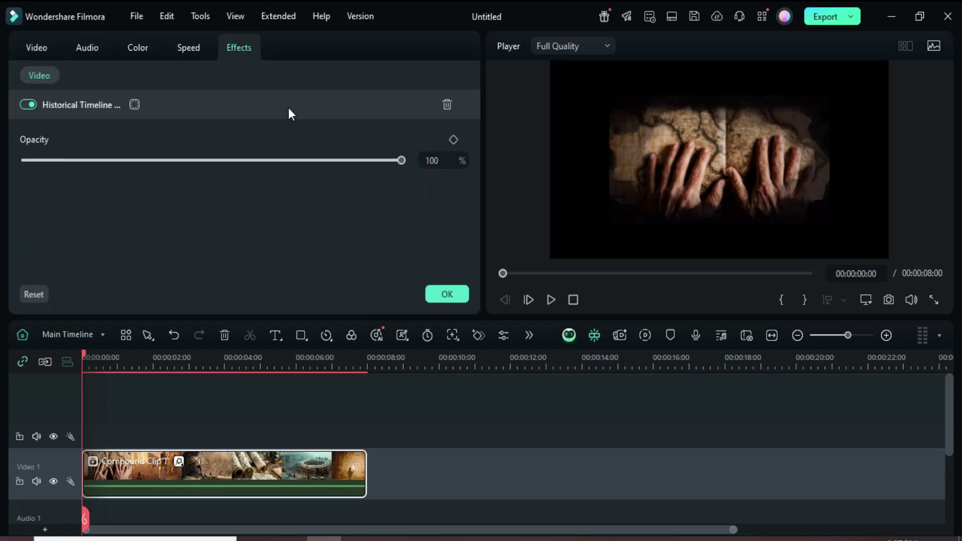
pyautogui.click(437, 161)
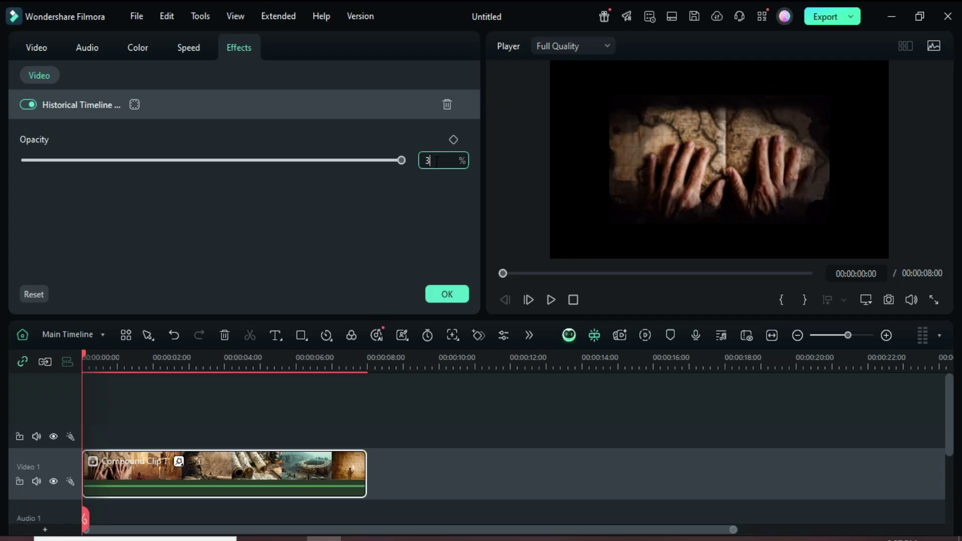
pyautogui.write('30')
pyautogui.press('Return')
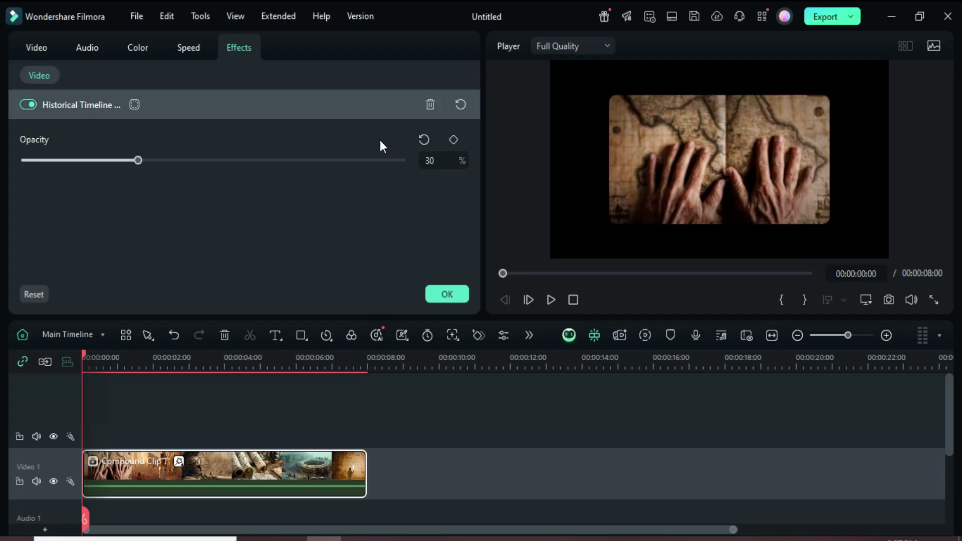
pyautogui.click(447, 294)
# Step: Place the Silent Film effect above Compound Clip 1, stretched to end at 00:00:08
pyautogui.click(399, 87)
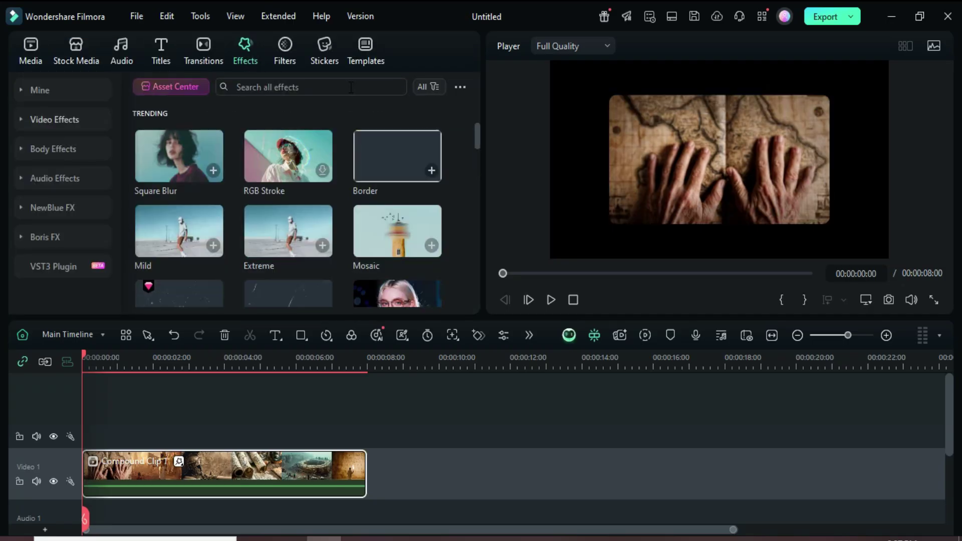
pyautogui.write('silent film')
pyautogui.press('Return')
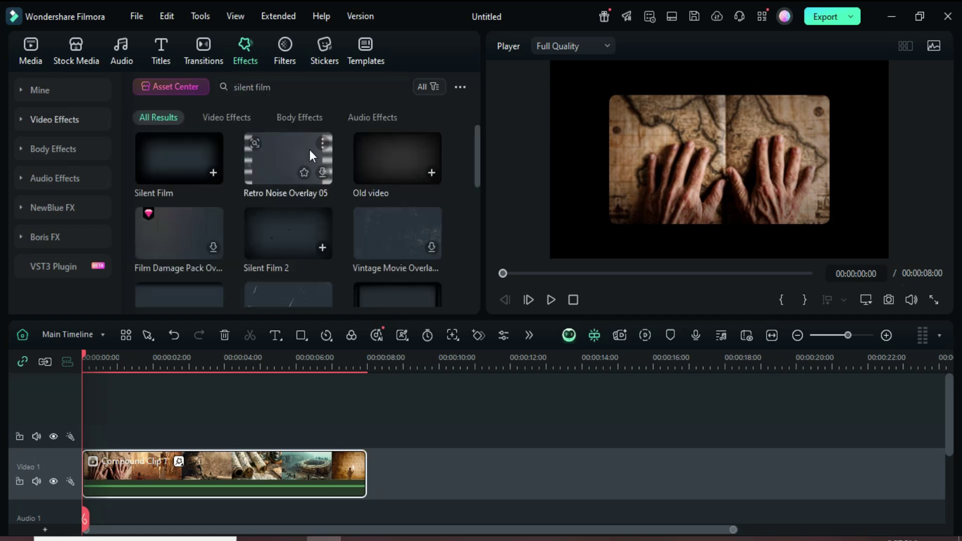
pyautogui.moveTo(159, 167); pyautogui.dragTo(150, 442)
pyautogui.moveTo(256, 437); pyautogui.dragTo(366, 437)
pyautogui.click(399, 86)
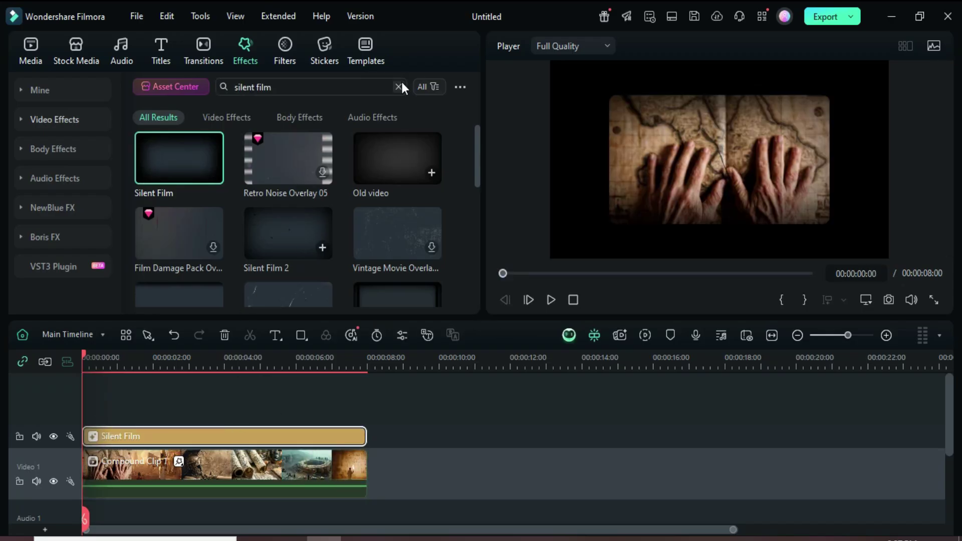
# Step: Layer Aesthetic Light Leak 04 16-9 above Silent Film, extended to end at 8 seconds
pyautogui.click(368, 89)
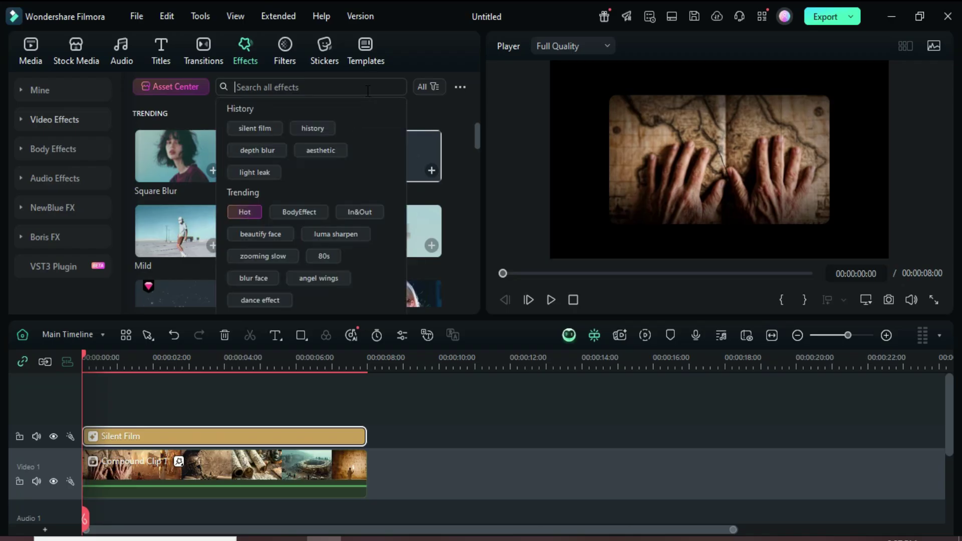
pyautogui.write('ae')
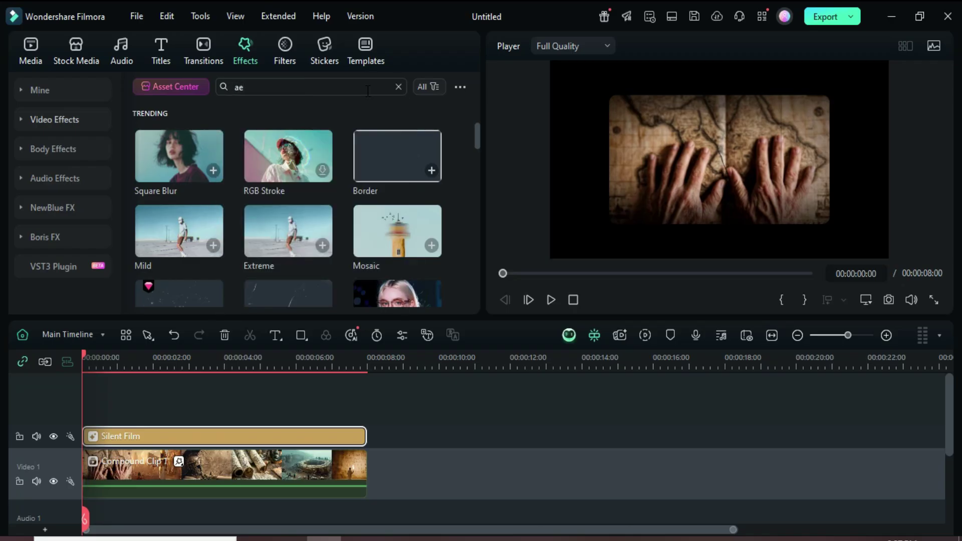
pyautogui.write('sthetic light leak')
pyautogui.press('Return')
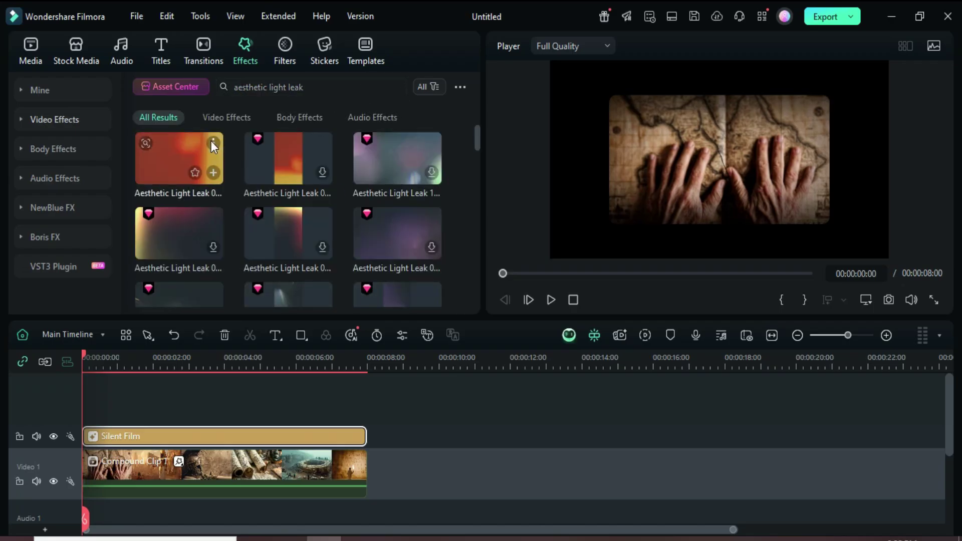
pyautogui.moveTo(212, 140)
pyautogui.moveTo(161, 154); pyautogui.dragTo(148, 399)
pyautogui.moveTo(255, 415); pyautogui.dragTo(366, 415)
# Step: Set the light leak's opacity to 15% and return to the project media library
pyautogui.doubleClick(238, 414)
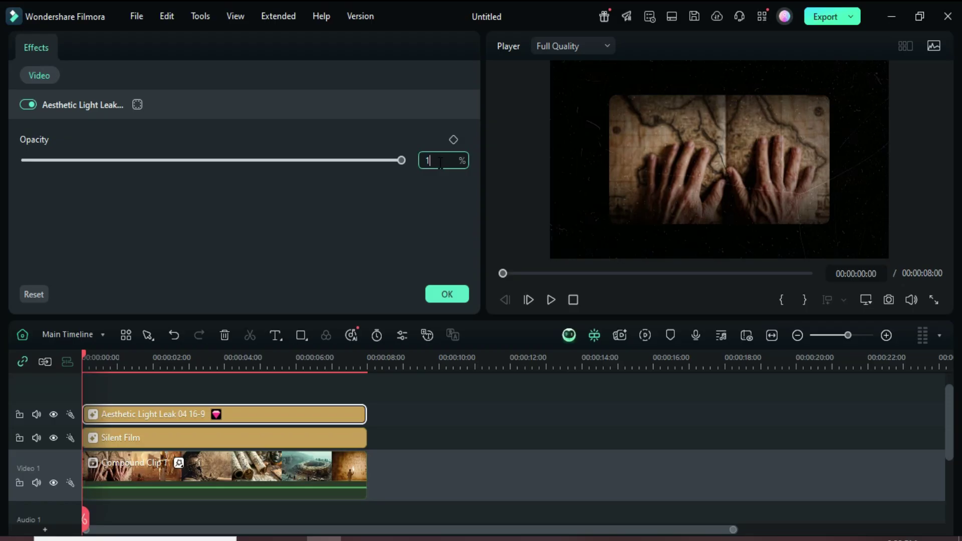
pyautogui.press('Return')
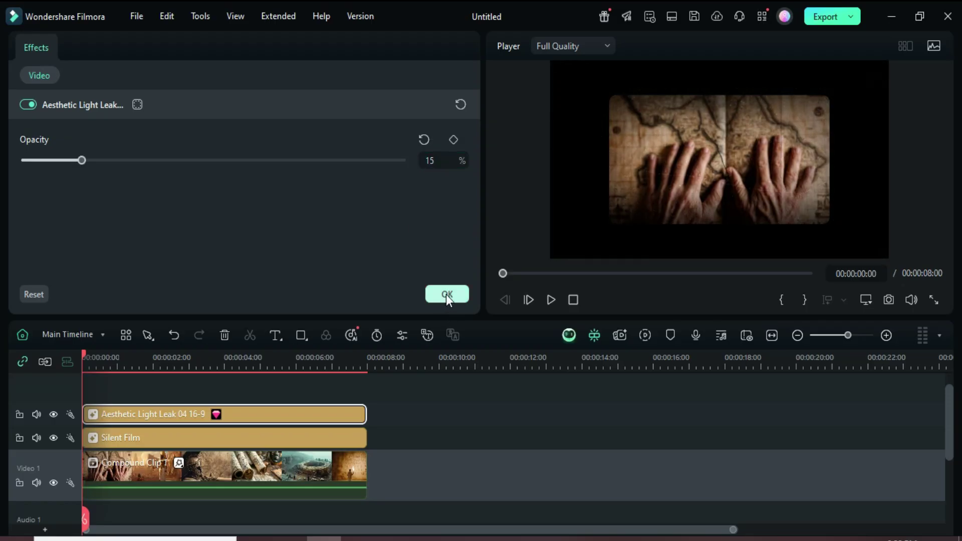
pyautogui.click(446, 293)
pyautogui.click(31, 50)
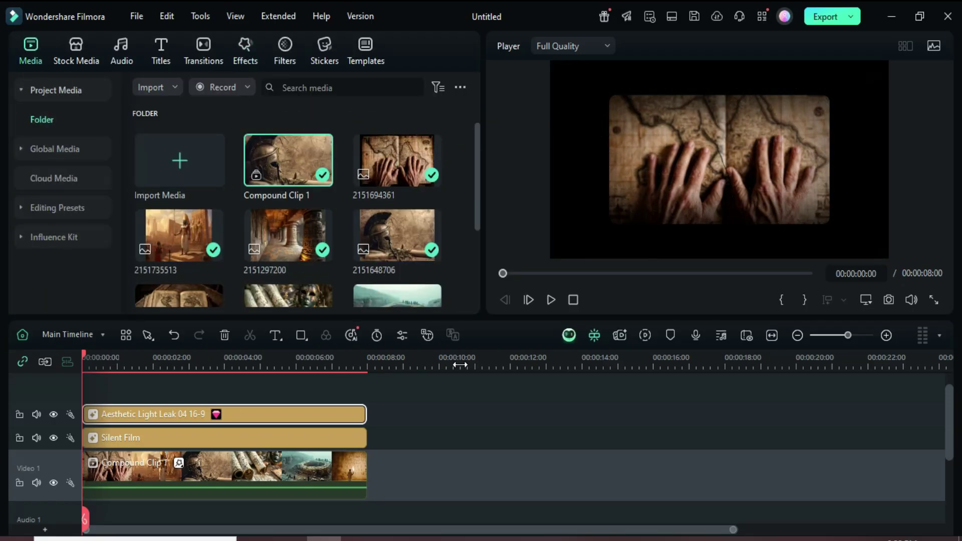